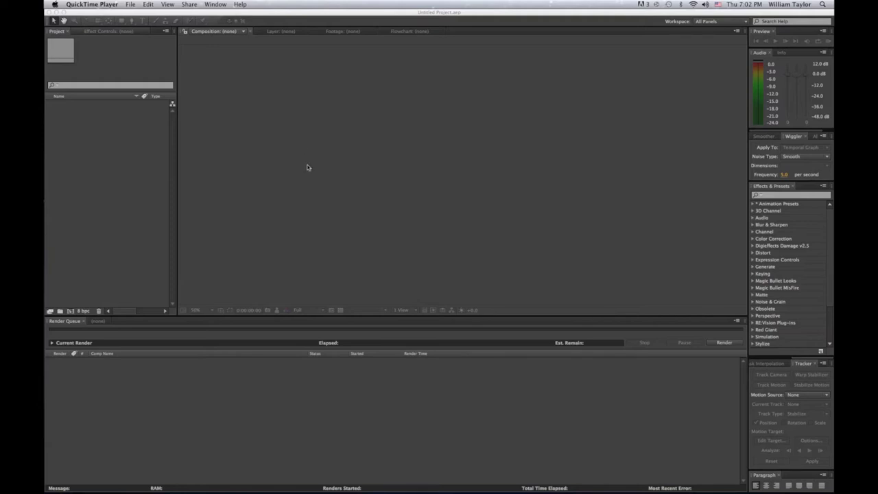
- Bring the After Effects window with its empty Untitled Project to the front
mouse_move(348, 473)
click(560, 11)
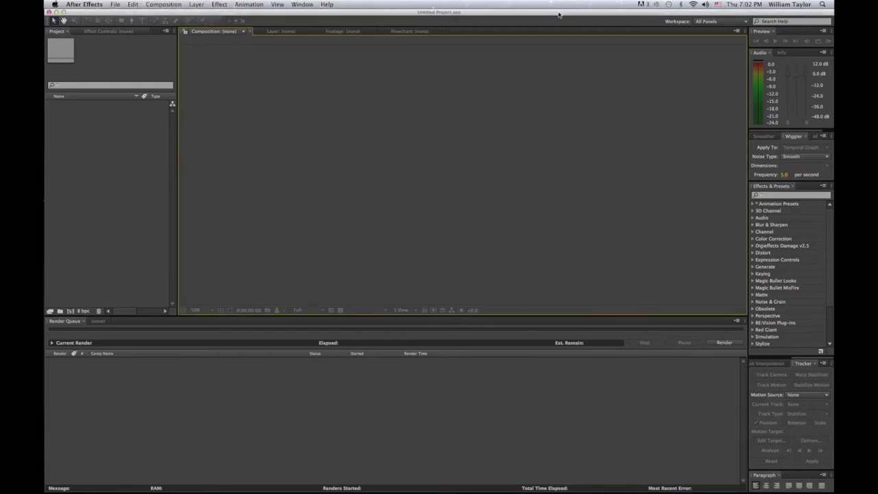
- Import MVI_6077_1.mov from the desktop, build an MVI_6077_1 composition from it, and preview
drag(559, 12, 595, 304)
drag(812, 258, 113, 409)
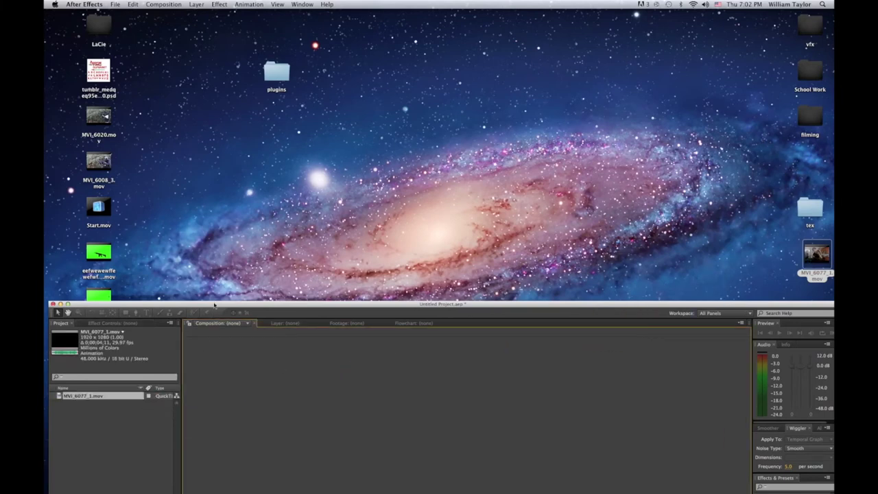
drag(216, 304, 215, 3)
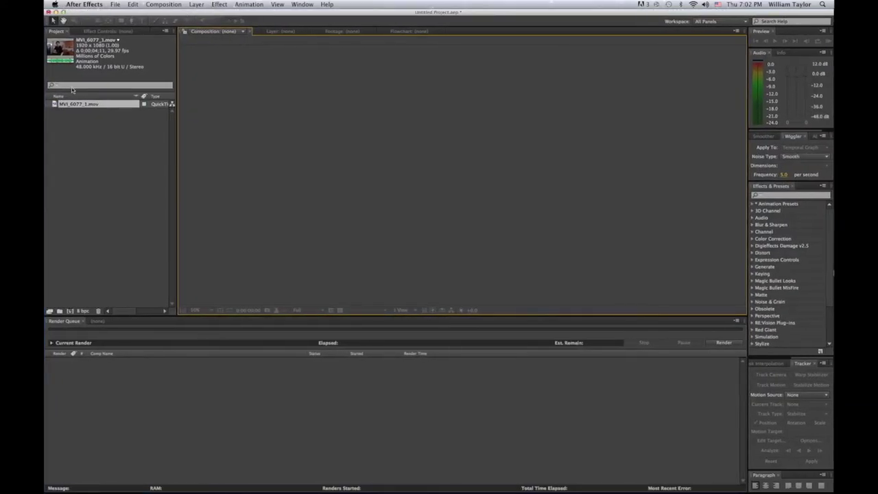
drag(75, 104, 70, 312)
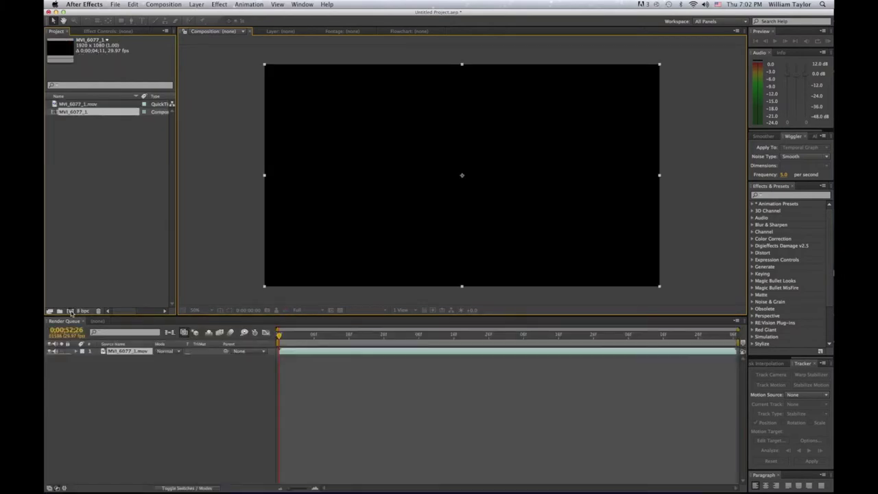
key(space)
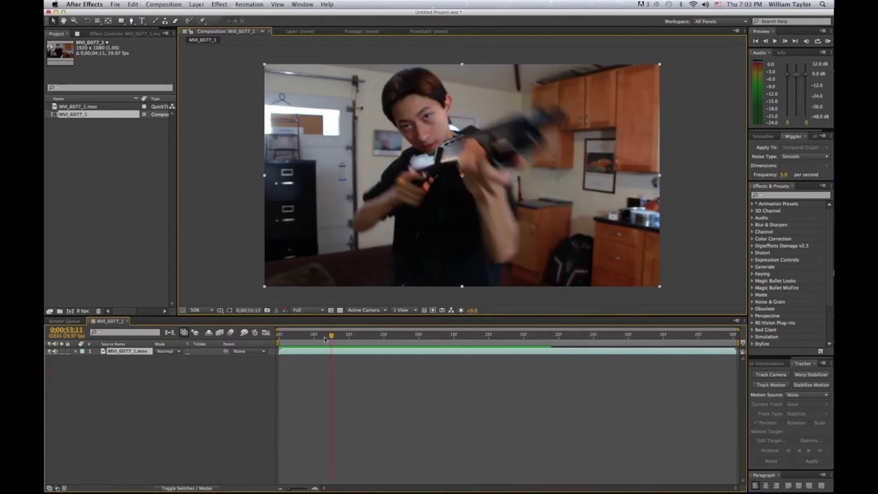
- Stop the preview and apply Magic Bullet Looks to the footage layer, opening its Looks editor
key(space)
click(197, 3)
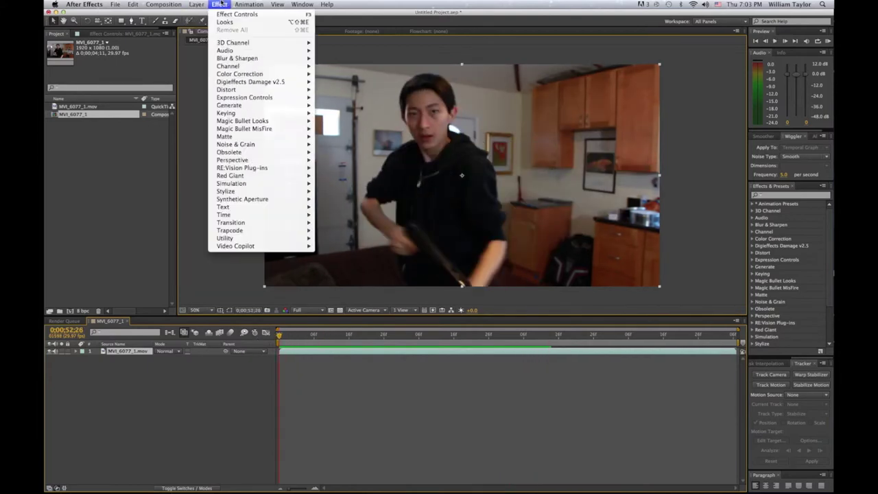
mouse_move(241, 114)
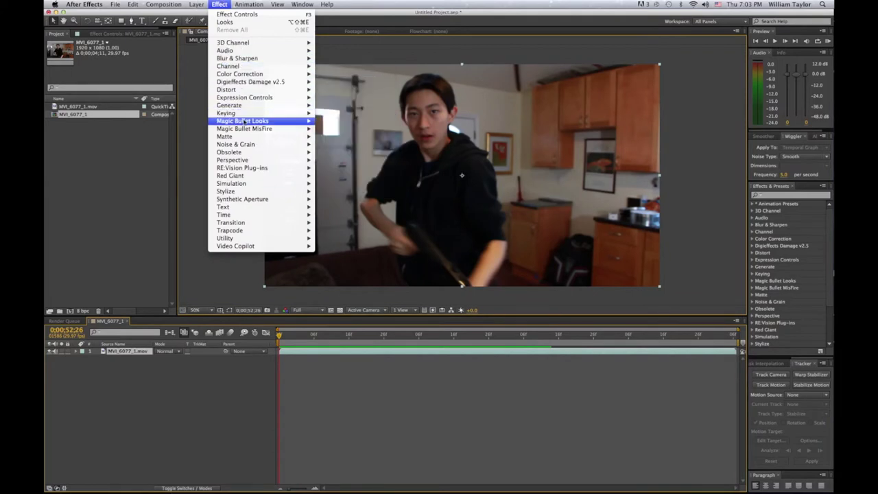
click(334, 121)
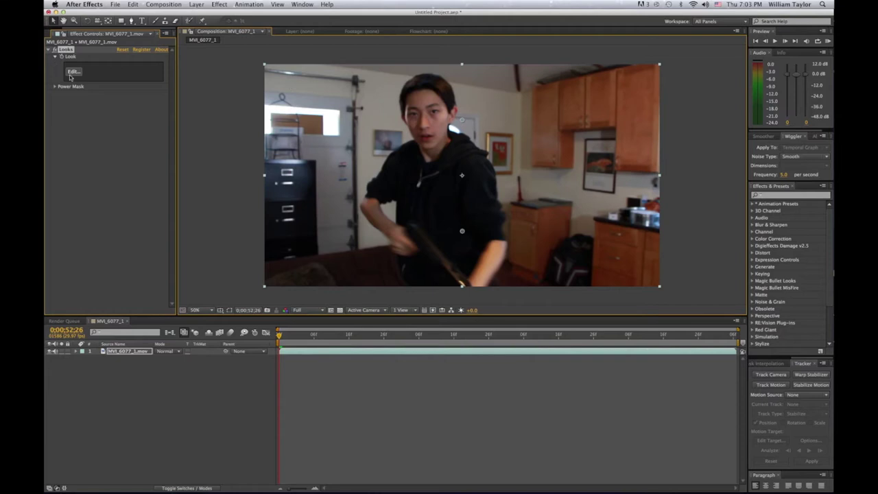
click(73, 71)
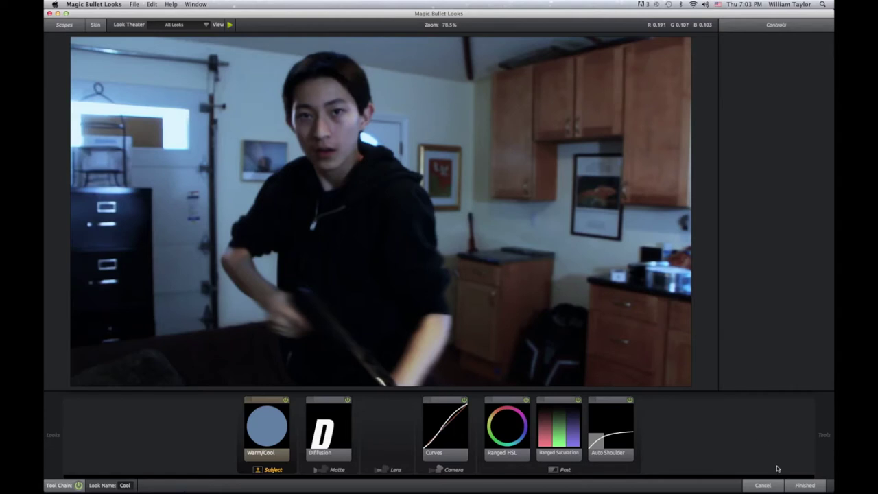
- Finish the Cool look in Magic Bullet Looks and return to After Effects
click(791, 486)
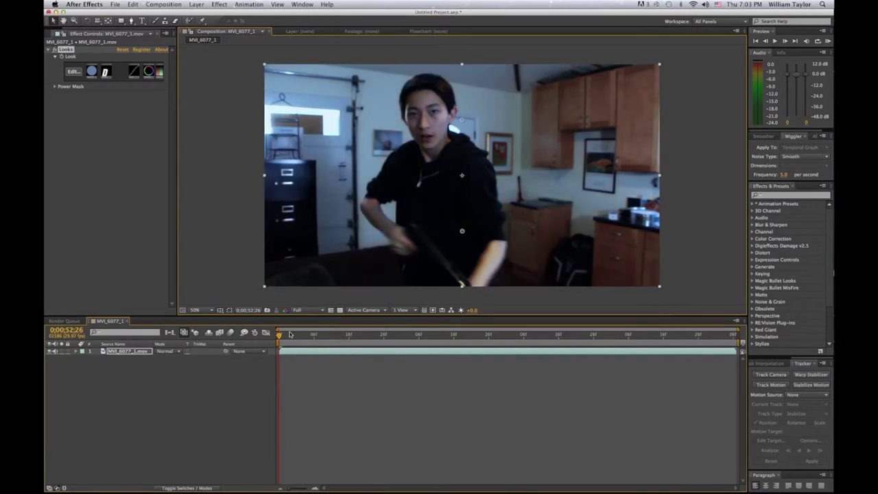
- Preview the graded clip at Half resolution and scrub to where the shotgun is raised
key(space)
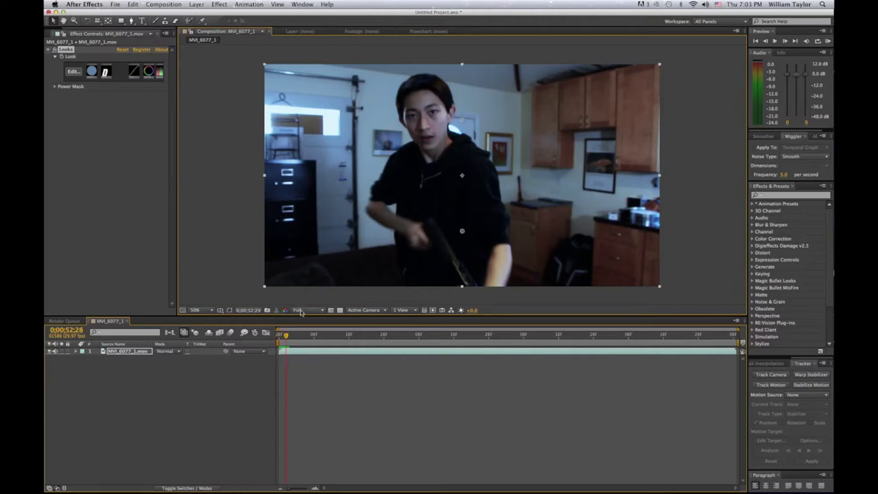
click(301, 312)
click(302, 336)
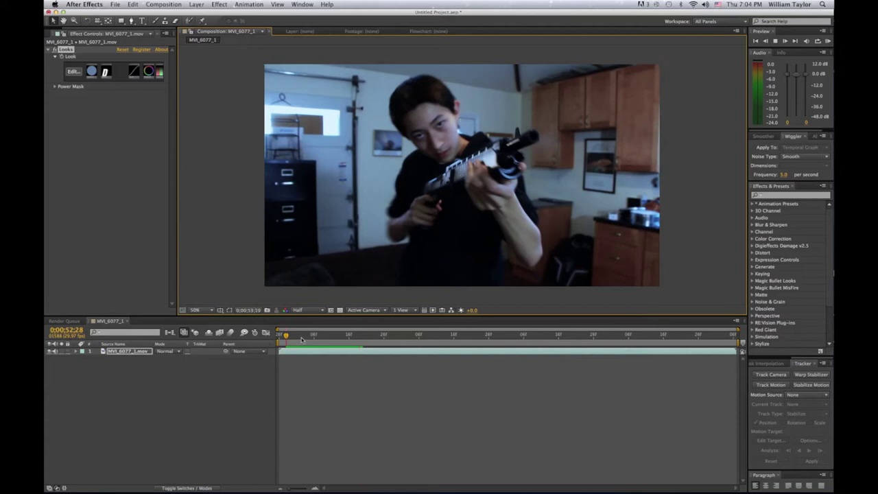
drag(301, 339, 337, 335)
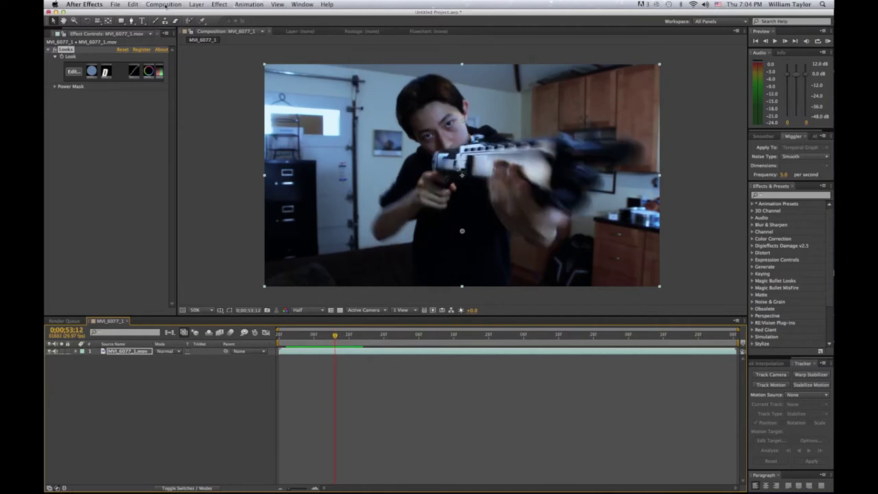
- Start a file import and browse to vfx stuff > Action Essentials > 11. Muzzle_Flashes in column view
click(116, 5)
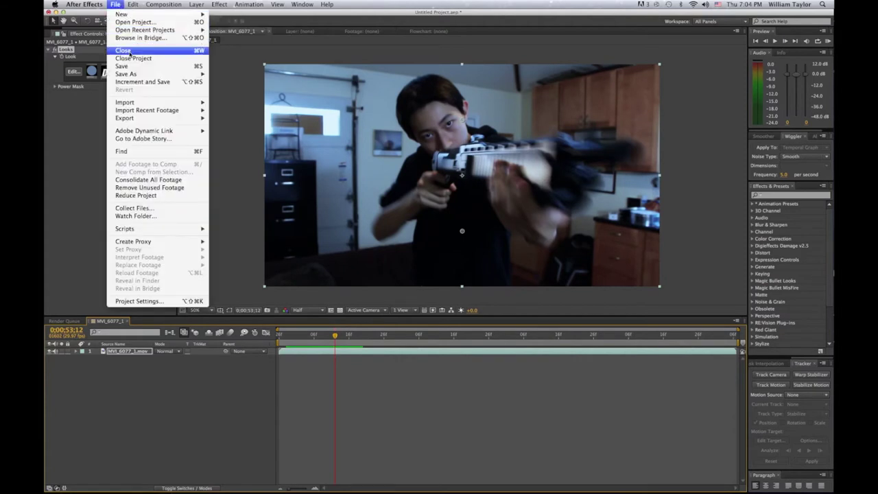
mouse_move(132, 103)
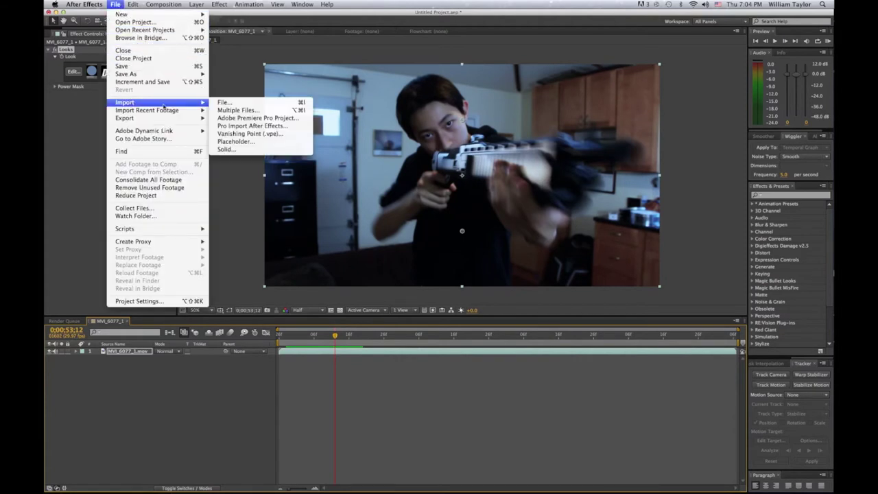
click(230, 105)
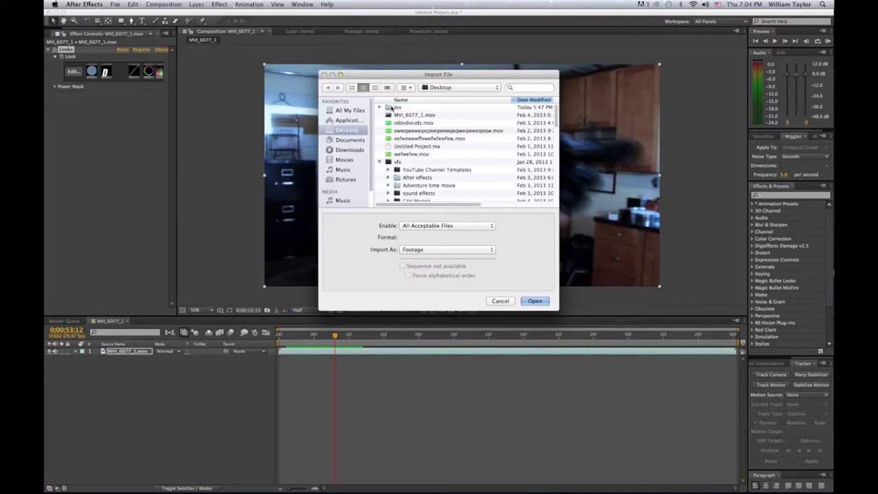
scroll(413, 164, down, 1)
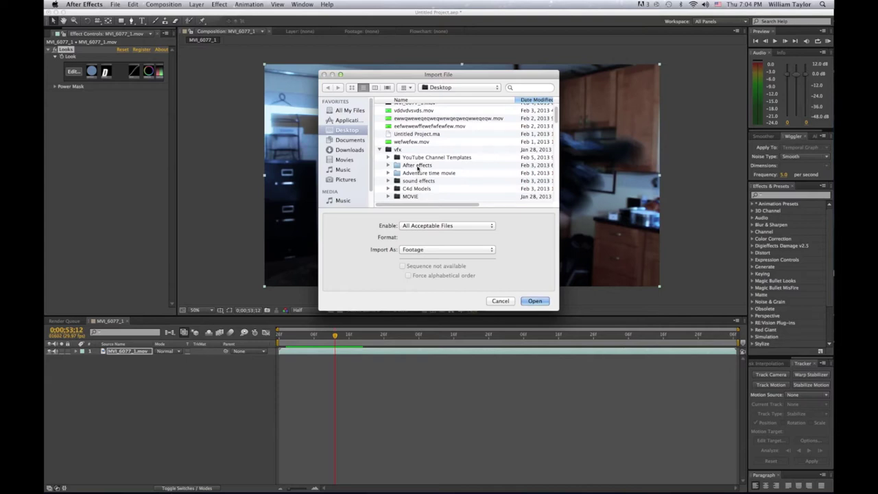
scroll(417, 168, down, 1)
scroll(417, 168, down, 7)
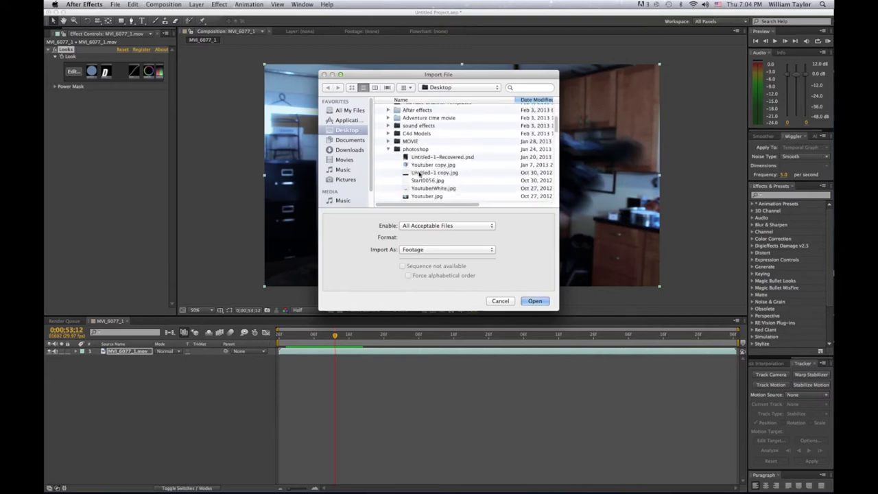
click(388, 143)
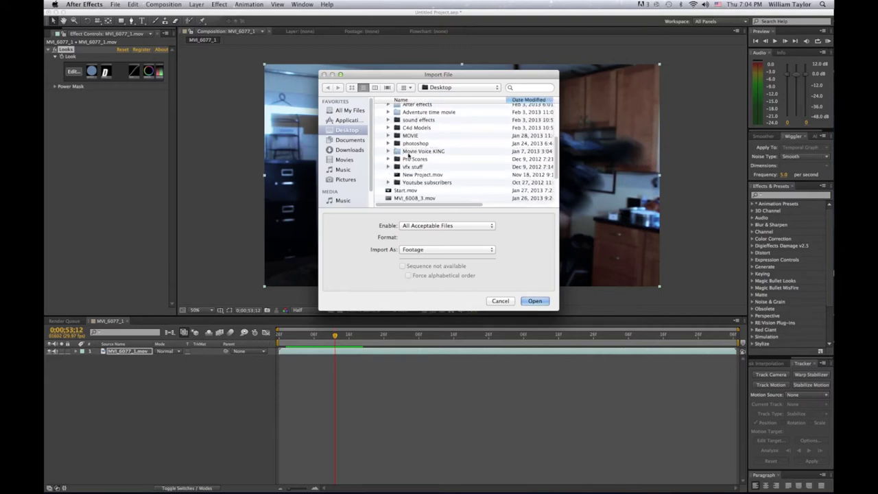
double_click(414, 168)
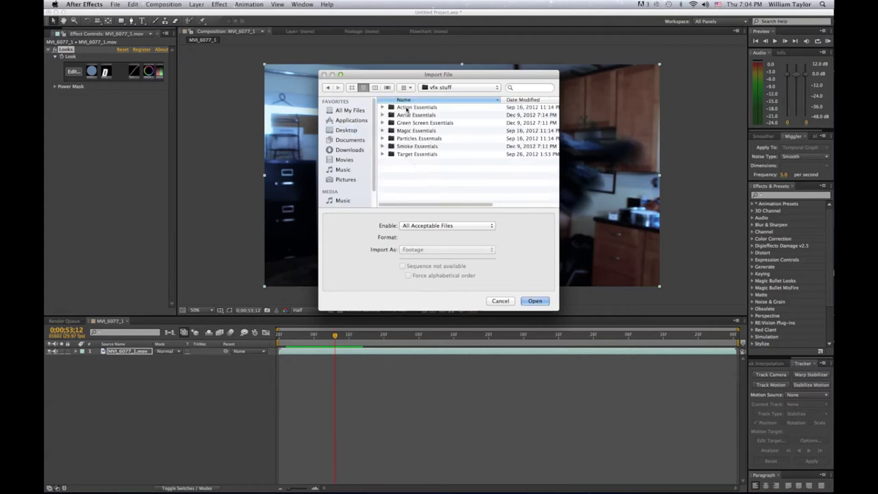
double_click(407, 108)
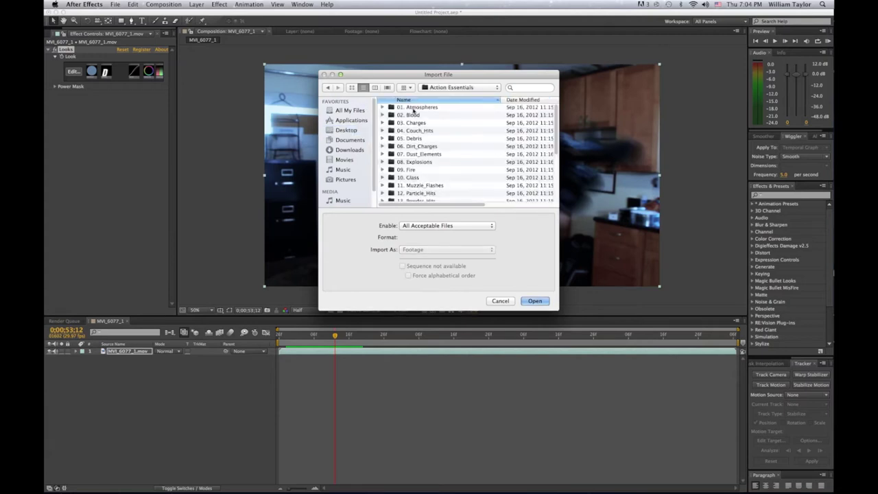
double_click(424, 183)
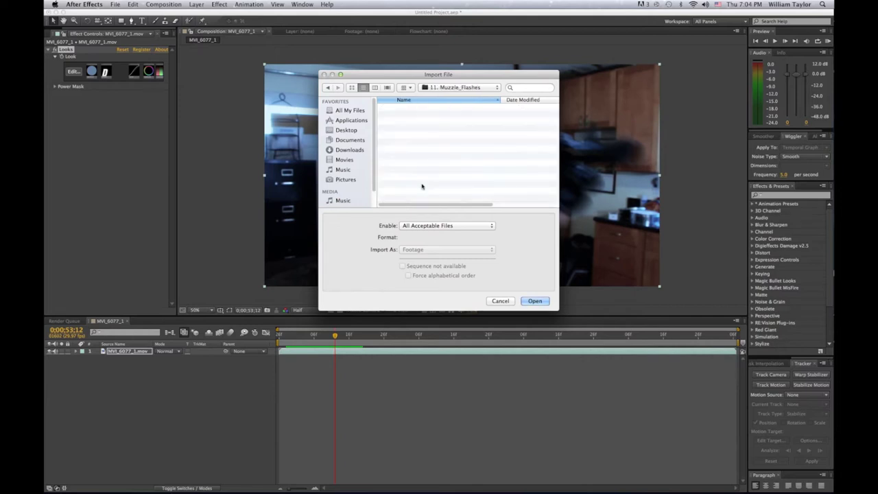
click(375, 87)
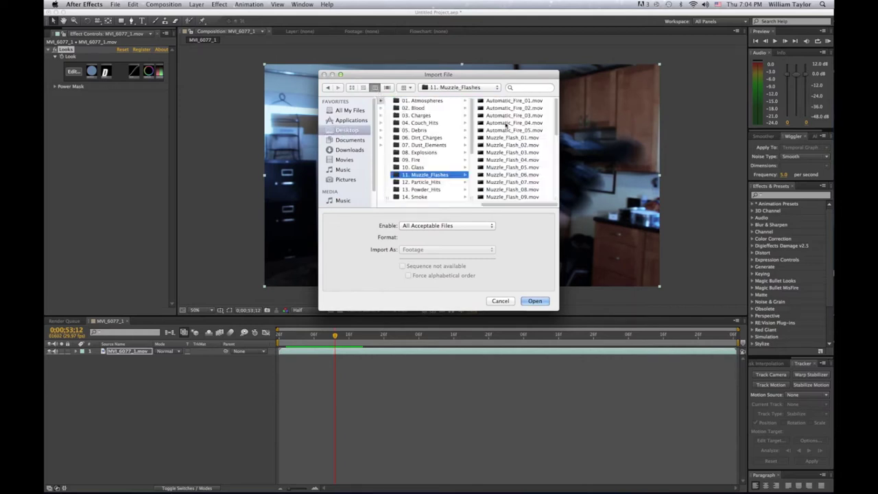
- Preview the muzzle flash clips, from Automatic_Fire_03 through Muzzle_Flash_15–18 and Muzzle_Flash_Straight_01
click(506, 115)
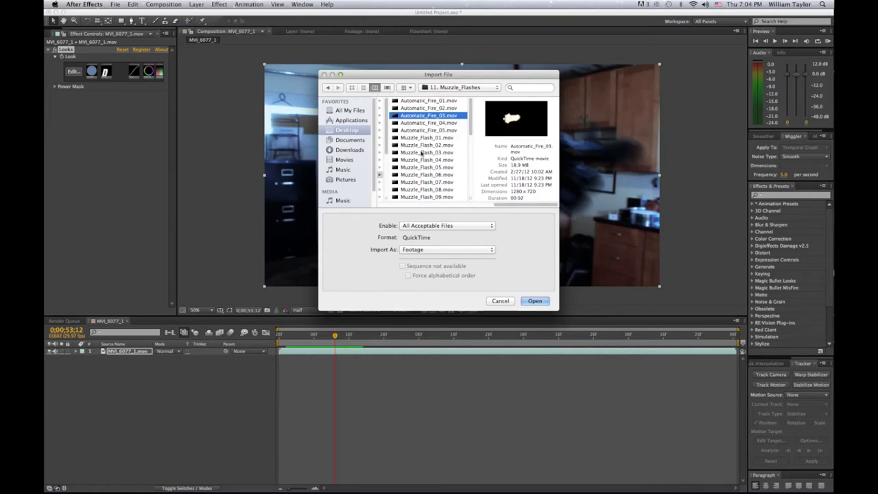
scroll(422, 154, down, 6)
scroll(422, 154, down, 3)
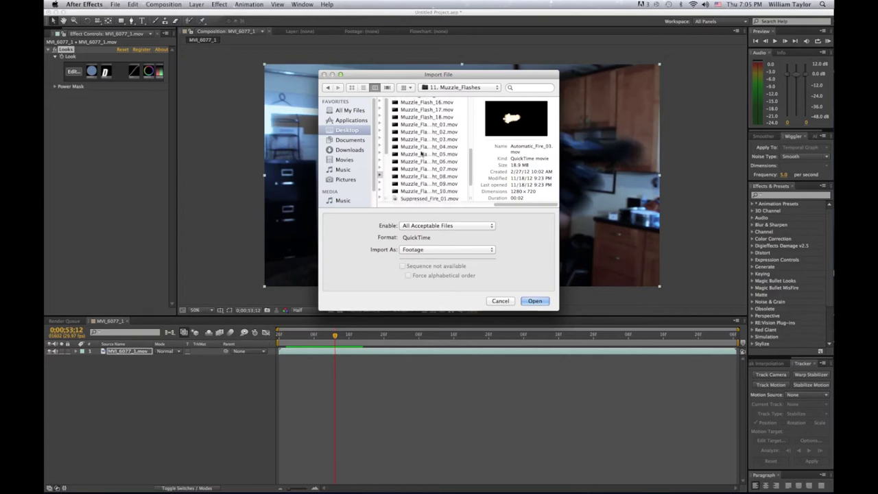
click(422, 153)
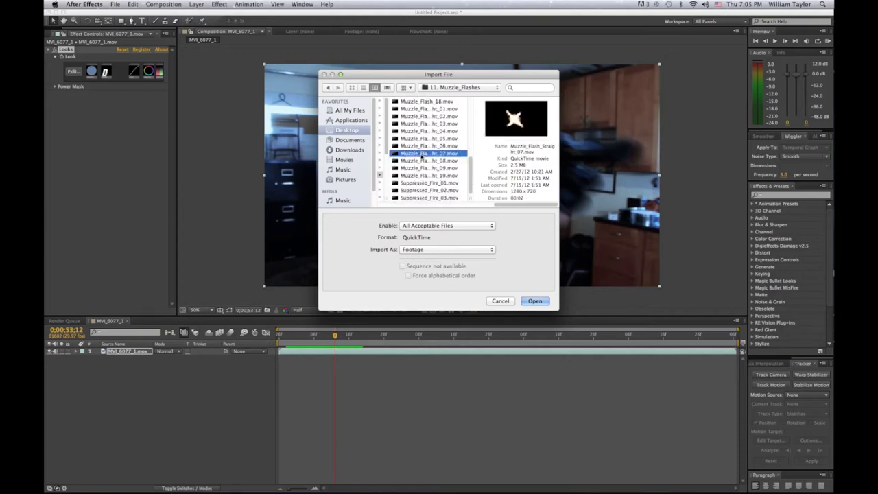
click(422, 160)
scroll(422, 140, up, 3)
scroll(421, 140, up, 3)
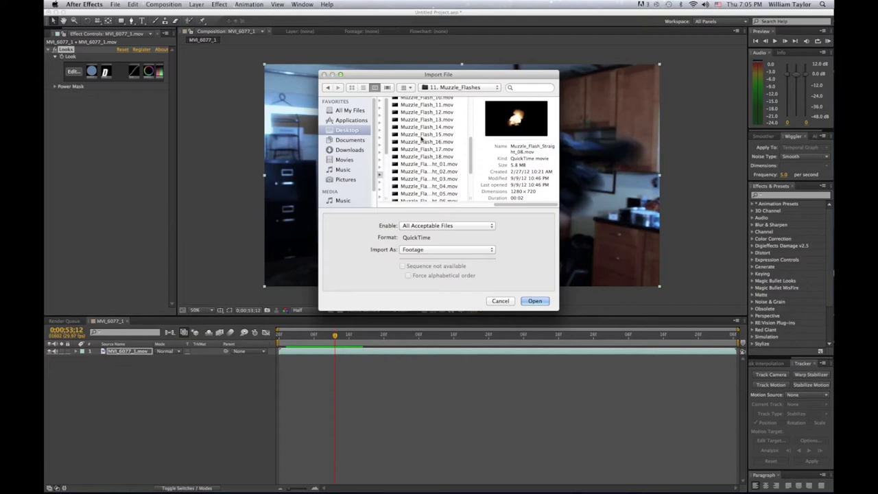
click(422, 134)
click(425, 142)
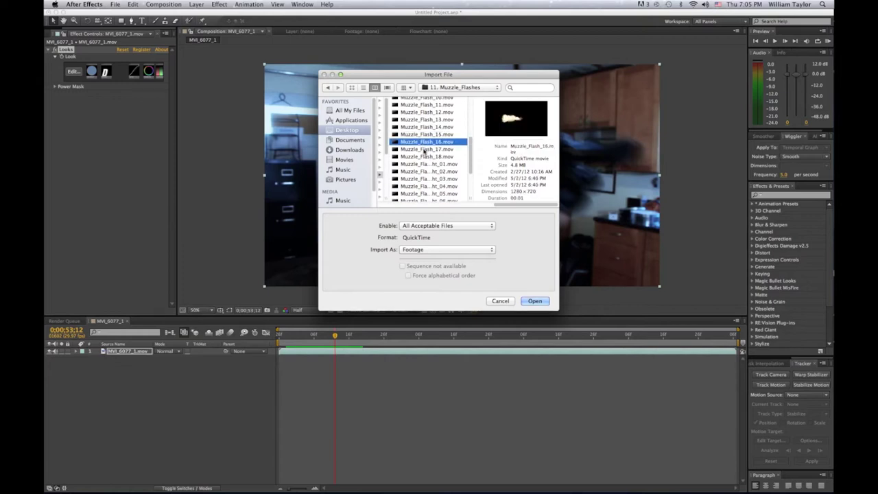
click(425, 149)
click(424, 157)
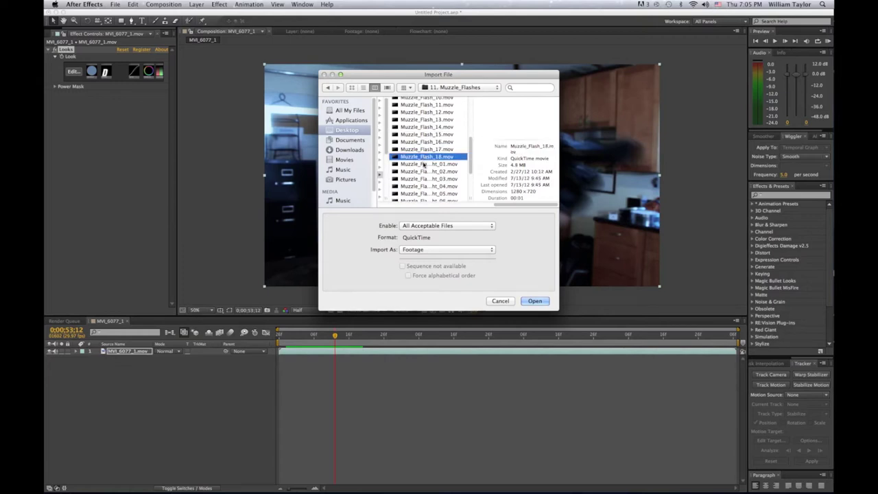
click(424, 165)
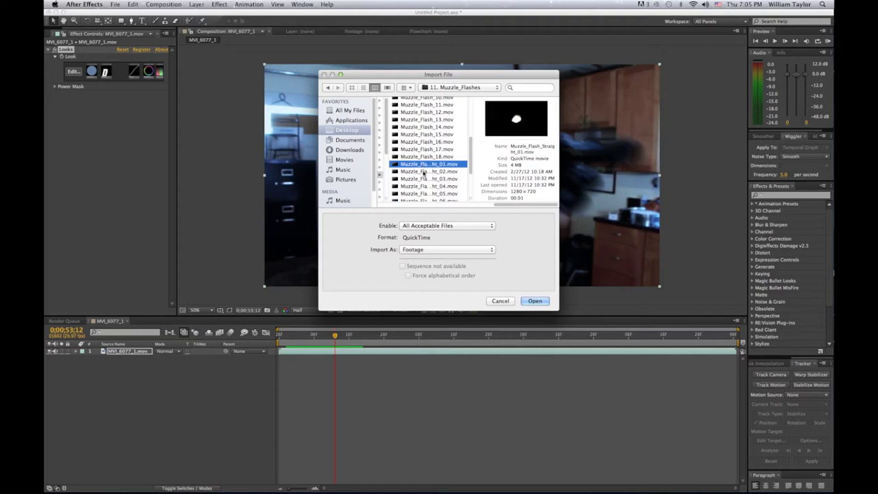
- Compare again with Muzzle_Flash_15, then select Muzzle_Flash_12.mov and import it
click(425, 134)
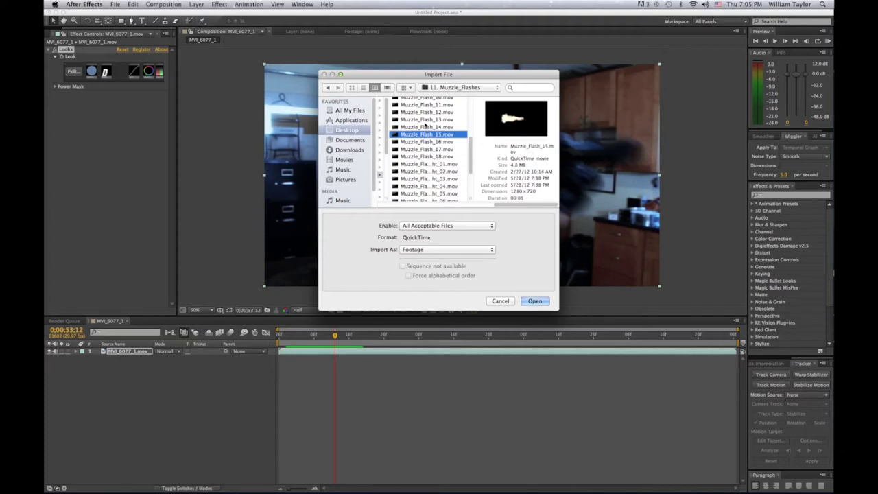
click(426, 121)
click(426, 112)
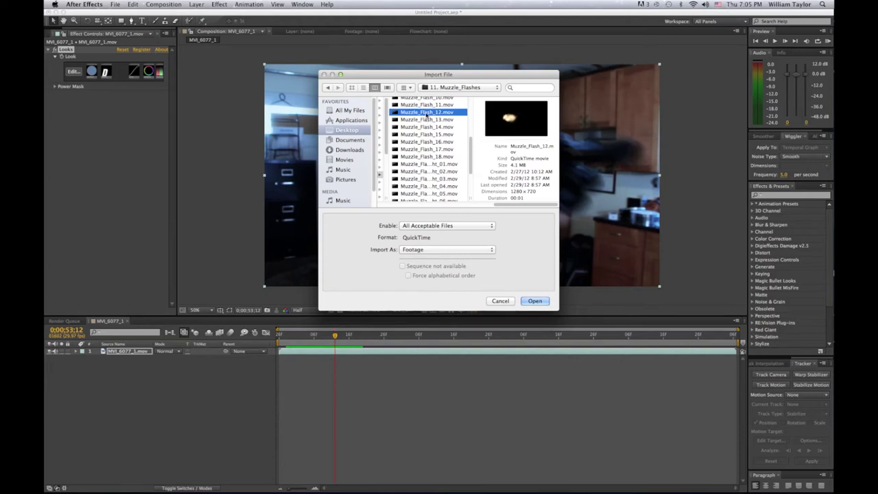
click(536, 300)
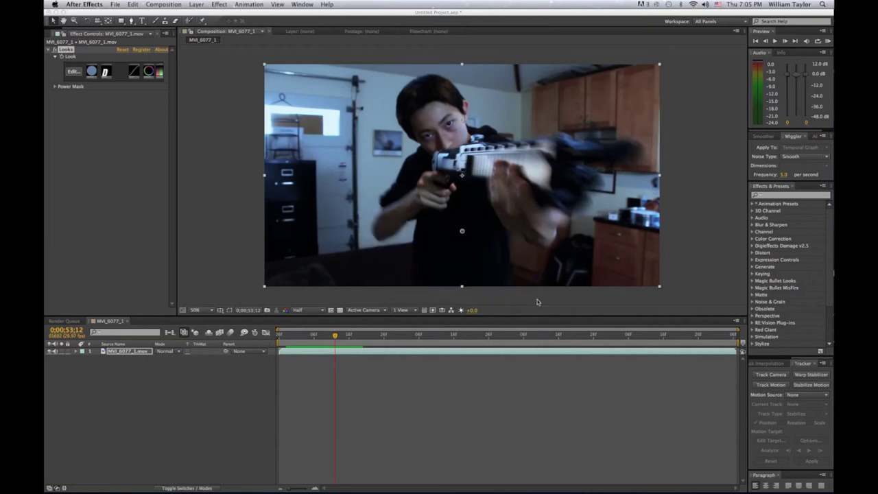
- Add Muzzle_Flash_12.mov to the composition, enlarge it and place it at the barrel's tip
click(165, 184)
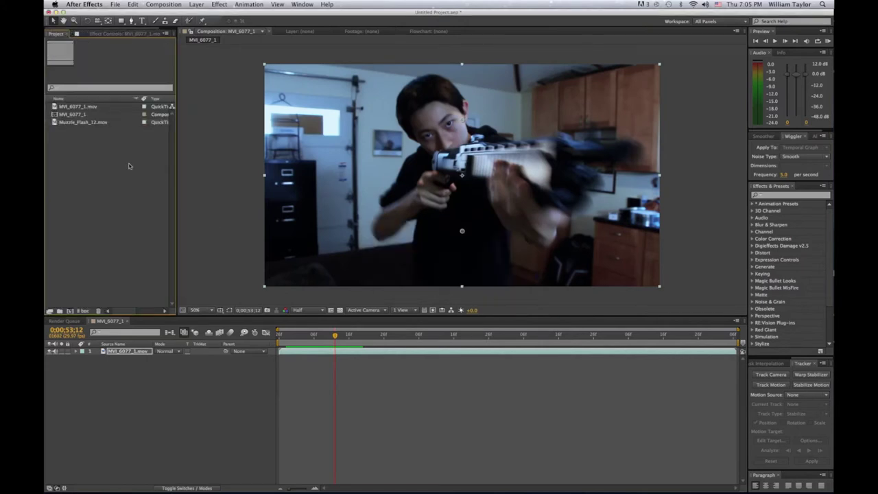
click(101, 123)
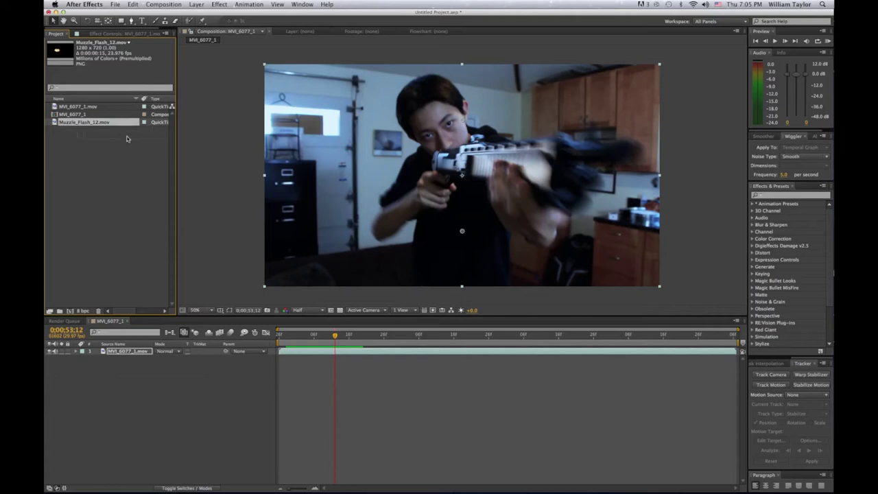
drag(127, 139, 335, 349)
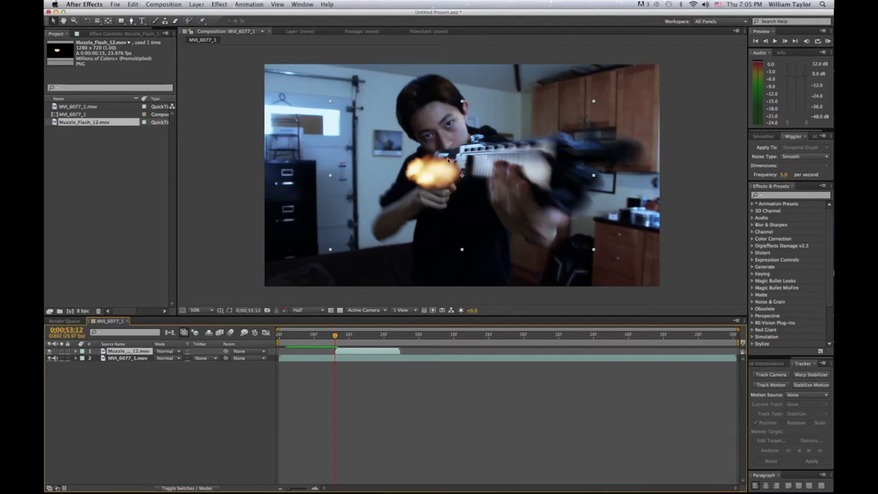
drag(436, 175, 418, 167)
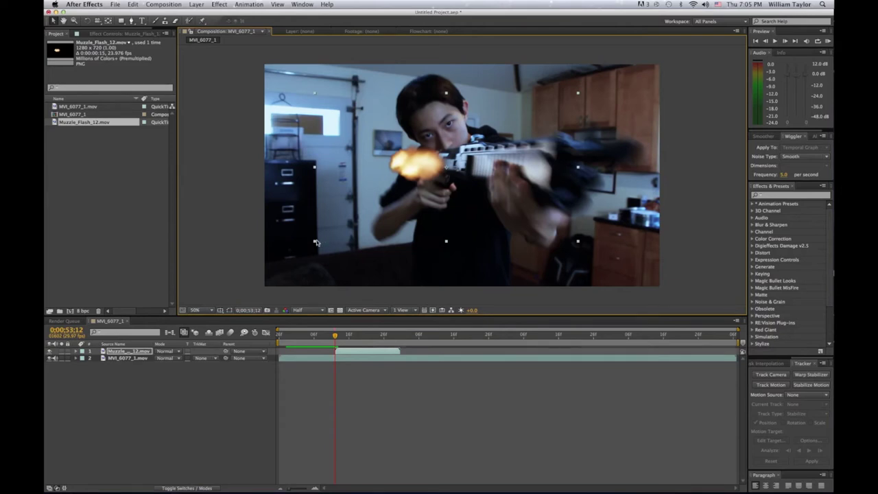
drag(315, 243, 44, 293)
drag(355, 175, 628, 164)
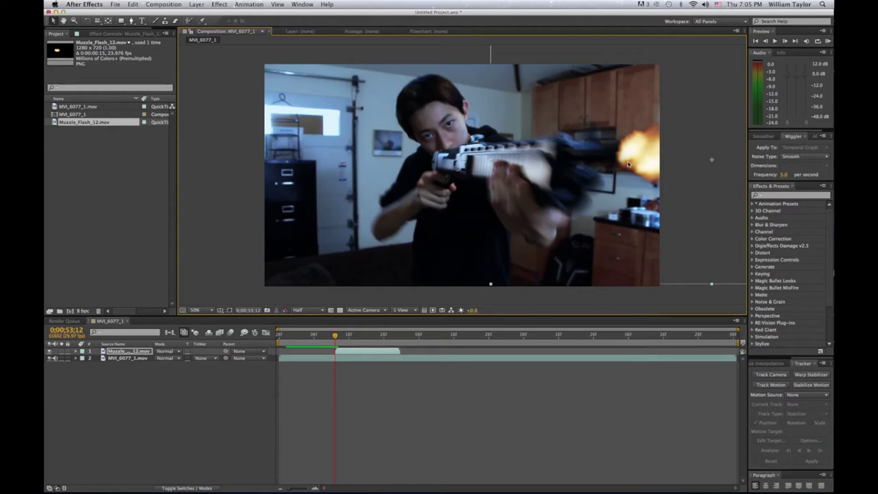
- Preview the flash, reset the view zoom to 50%, and replay from just before frame 53:12
key(space)
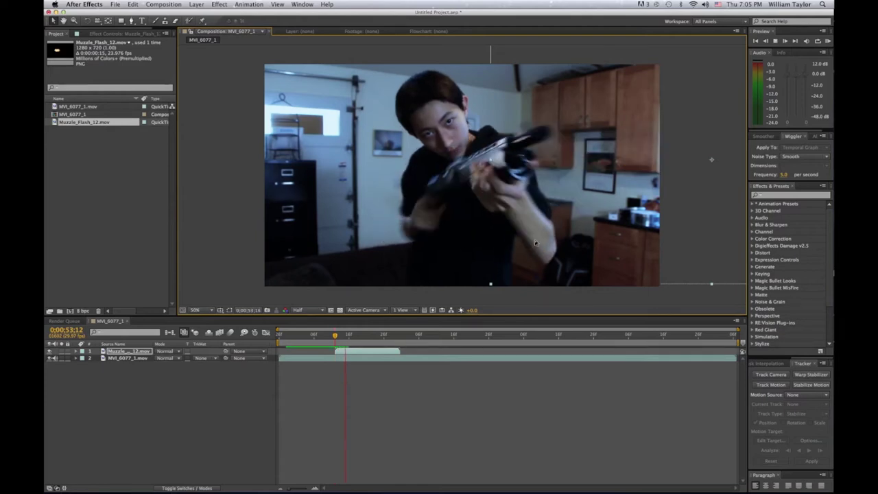
key(comma)
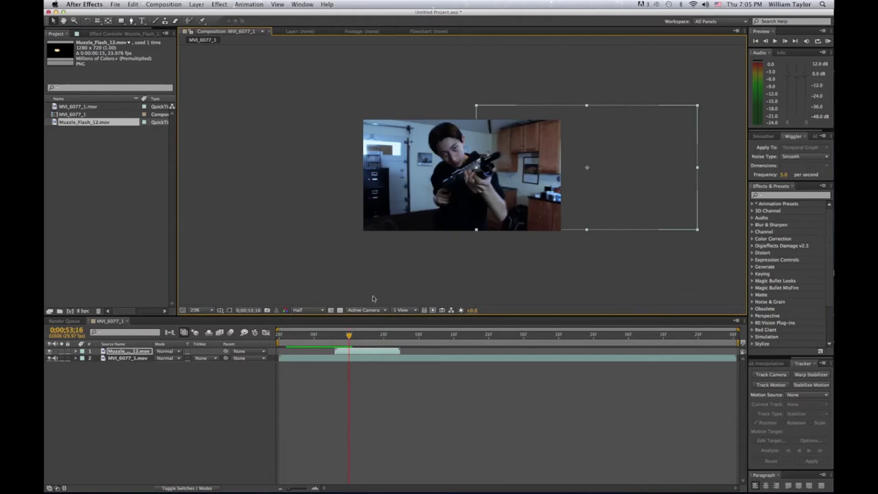
key(slash)
key(ctrl+alt+0)
key(comma)
key(comma)
key(comma)
key(comma)
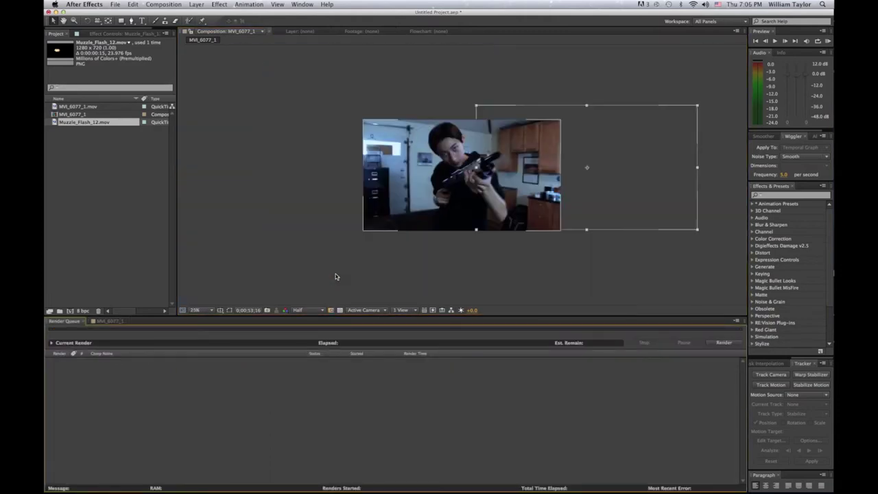
key(period)
key(period)
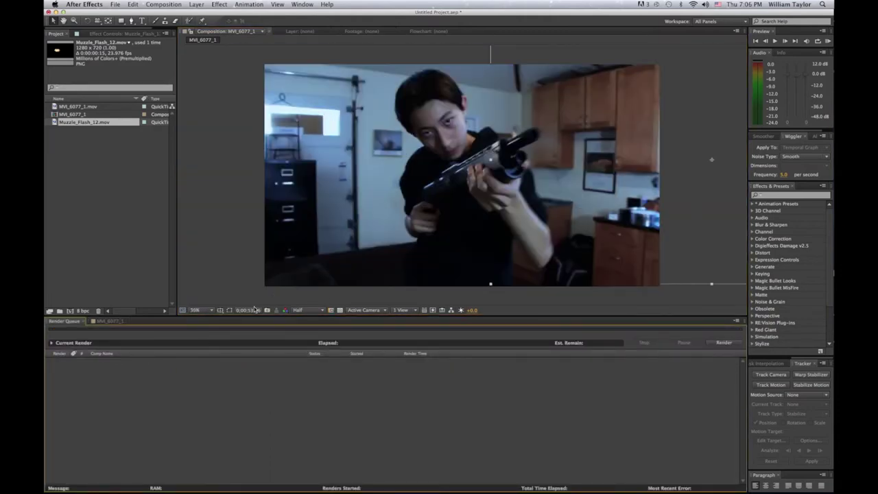
click(107, 321)
drag(349, 344, 325, 343)
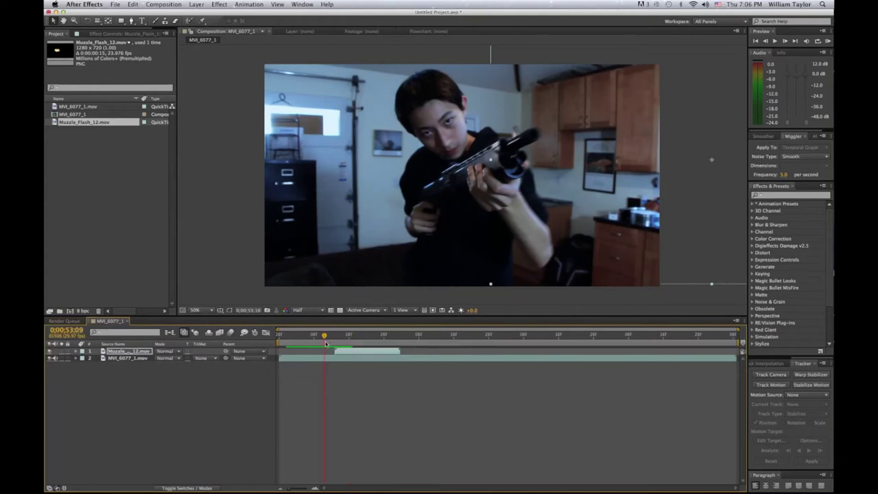
key(space)
key(space)
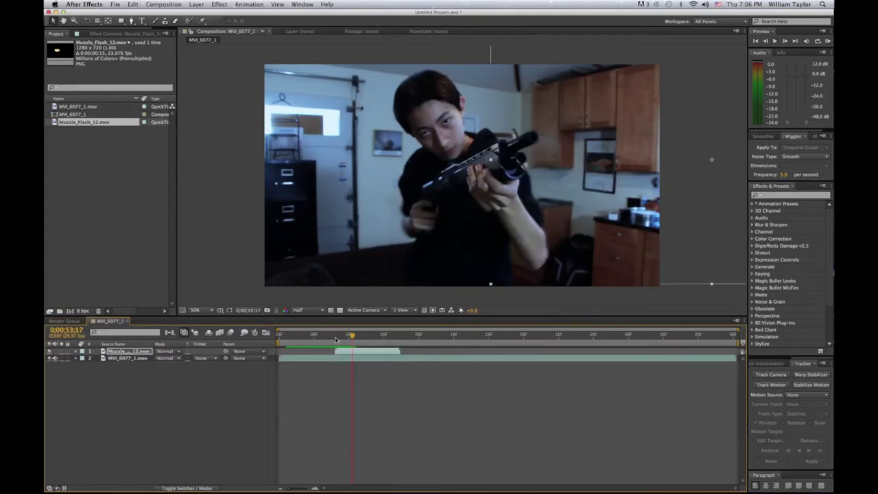
drag(325, 340, 336, 339)
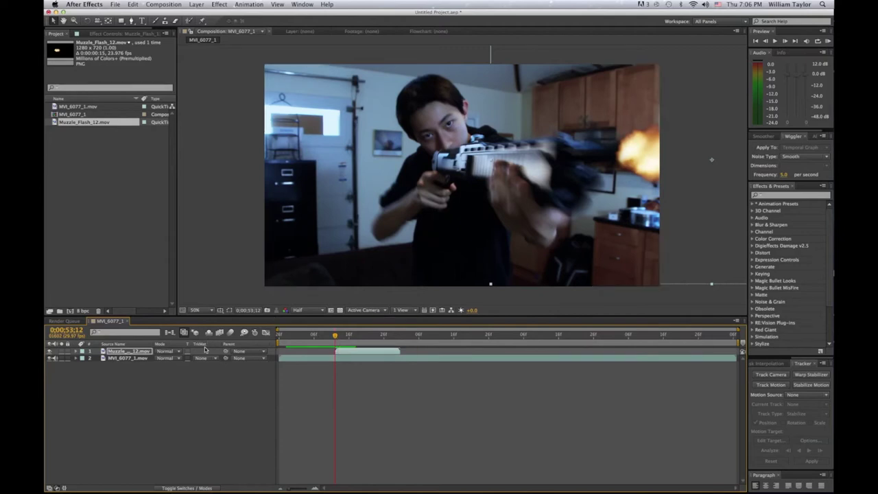
click(165, 352)
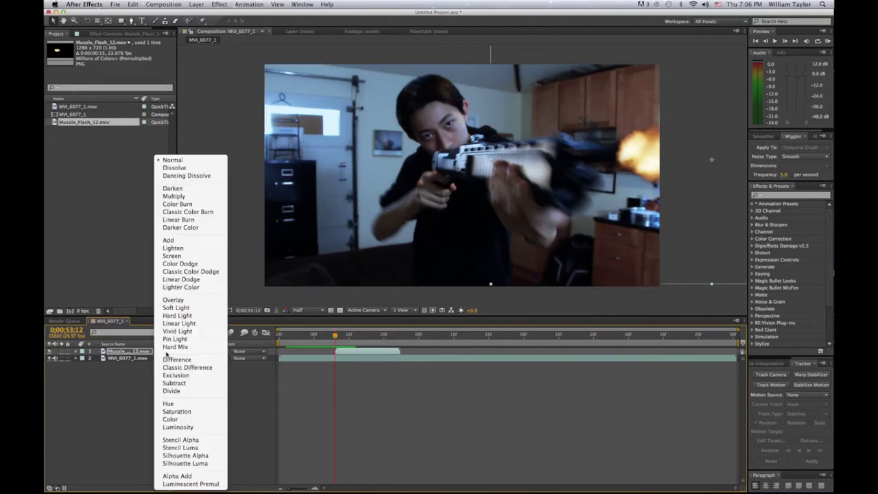
- Switch the Muzzle_Flash_12 layer to Add blending and scrub around frame 53:14 to review it
click(180, 241)
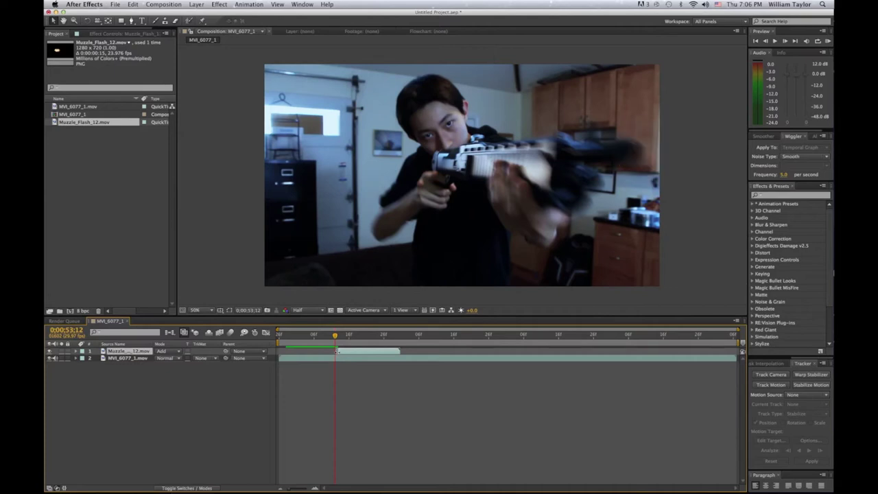
click(342, 353)
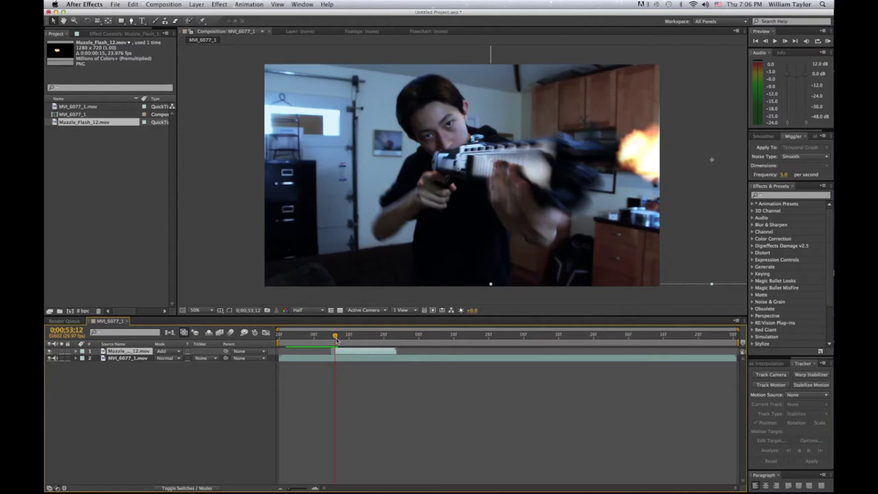
key(space)
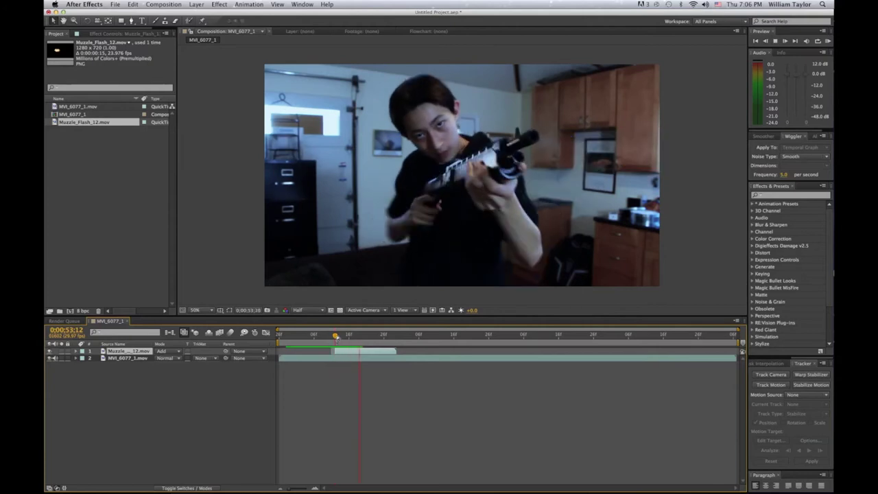
mouse_move(336, 336)
mouse_down()
mouse_move(351, 336)
mouse_move(324, 343)
mouse_move(337, 341)
mouse_up()
key(space)
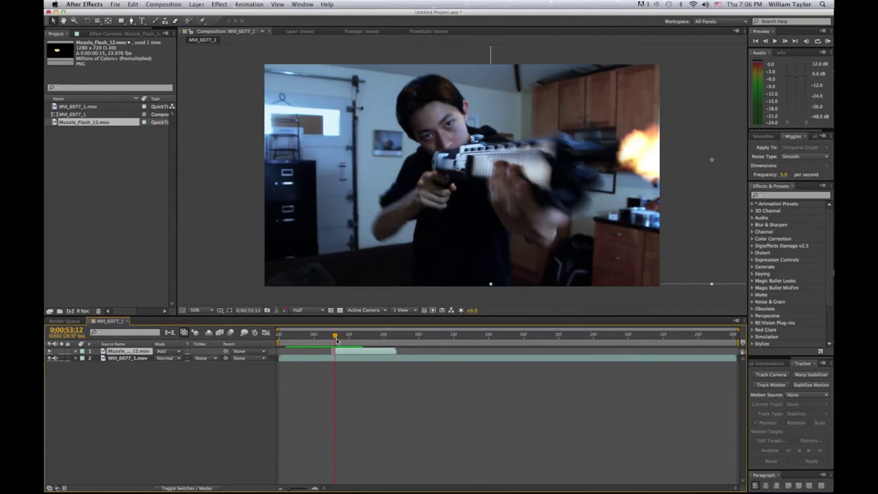
drag(330, 341, 338, 342)
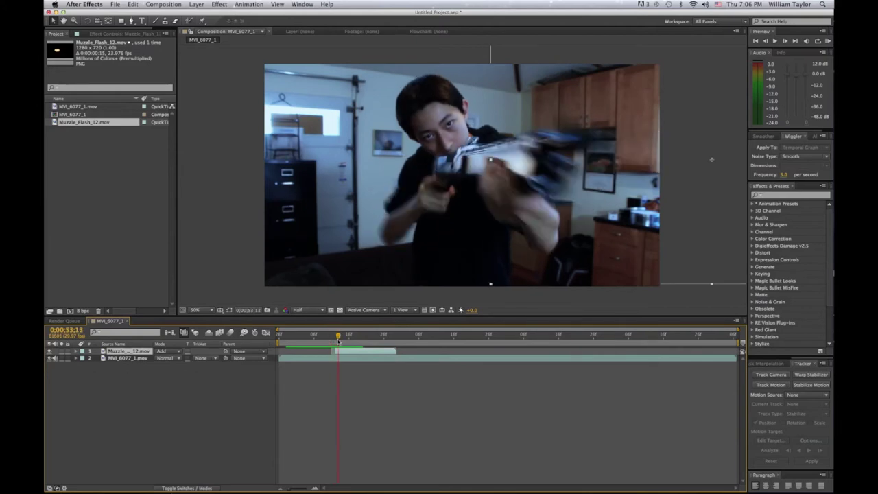
drag(339, 341, 339, 342)
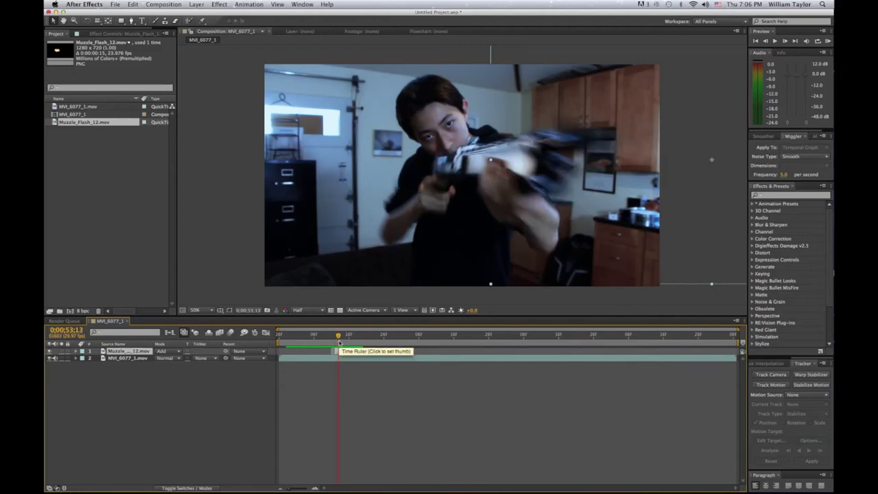
mouse_move(391, 491)
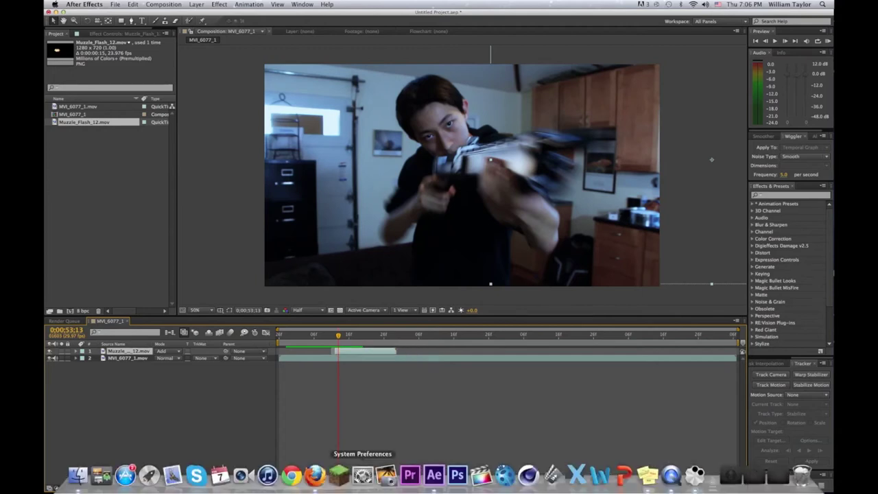
click(116, 4)
- Browse to the 16. Sparks folder and preview FireCracker_07, Slow_Sparks_01 and Sparks_01–03
mouse_move(134, 103)
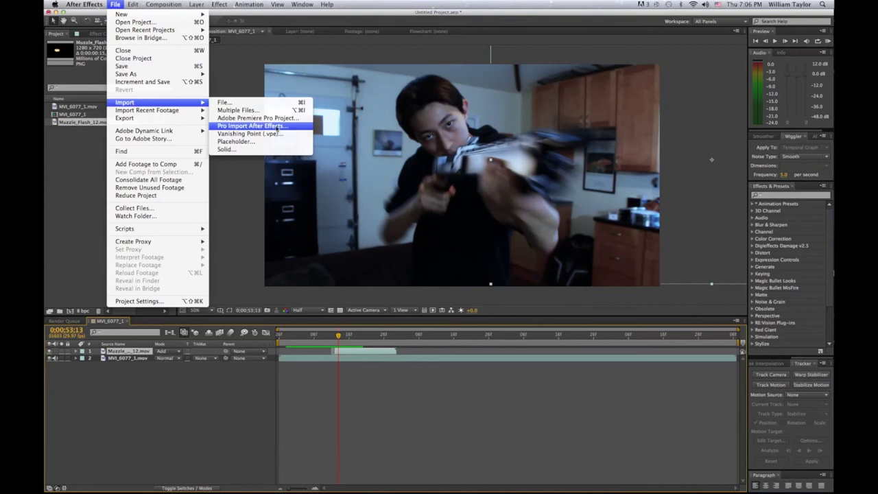
click(289, 103)
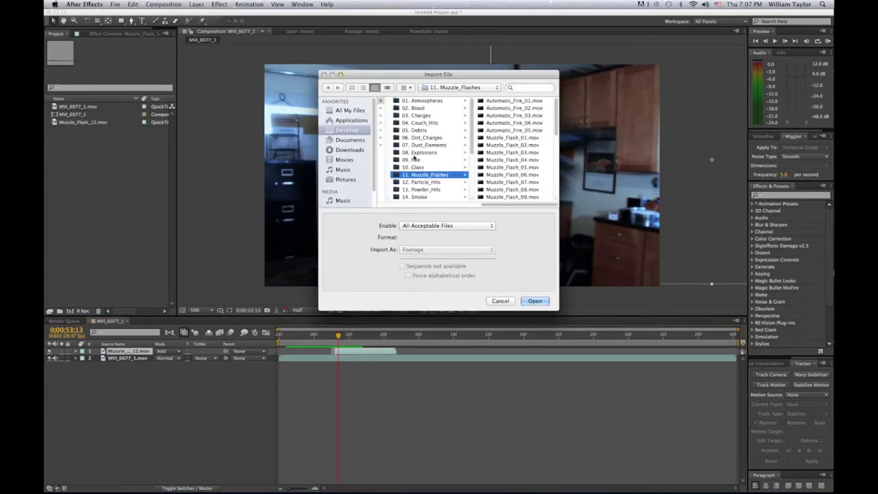
scroll(429, 195, down, 1)
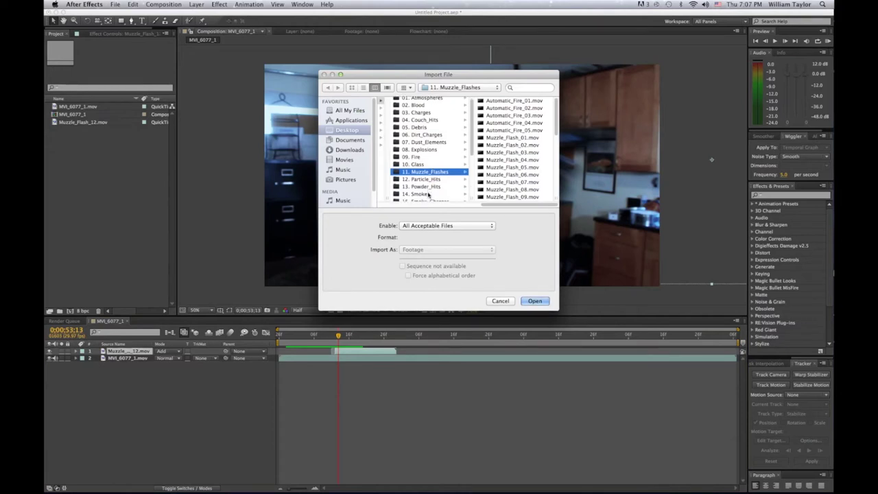
scroll(429, 195, down, 2)
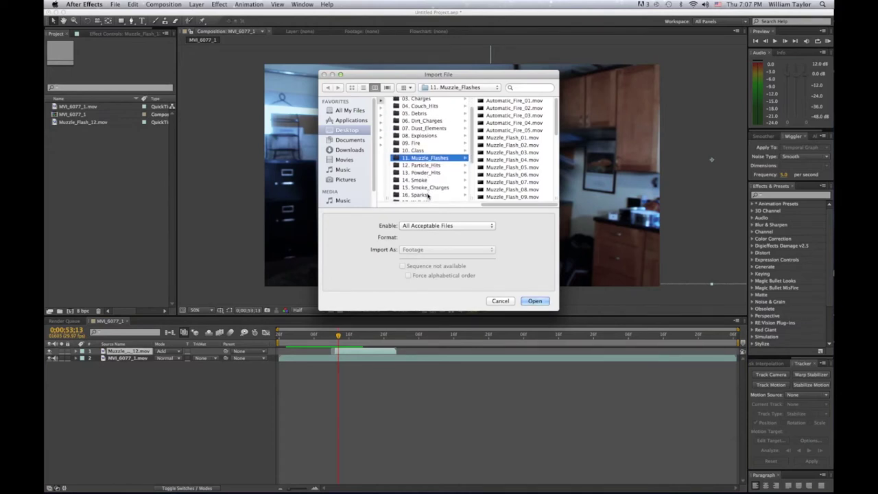
click(428, 196)
click(523, 145)
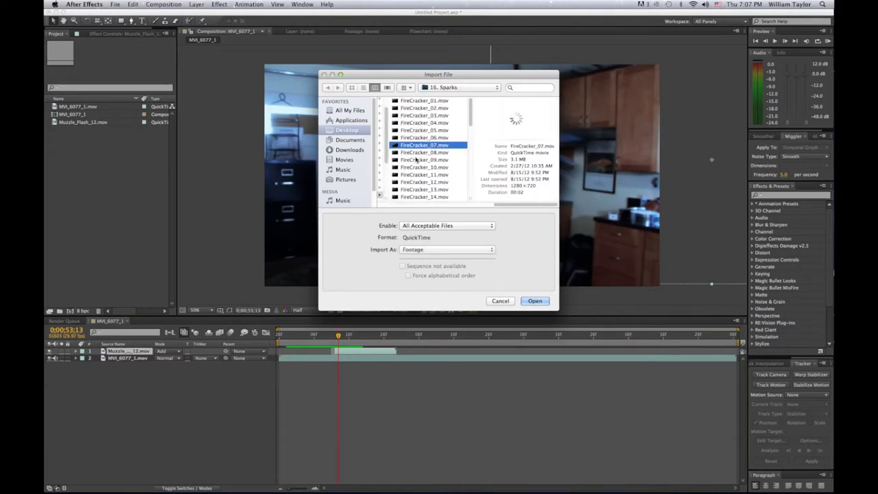
scroll(419, 158, down, 3)
click(409, 166)
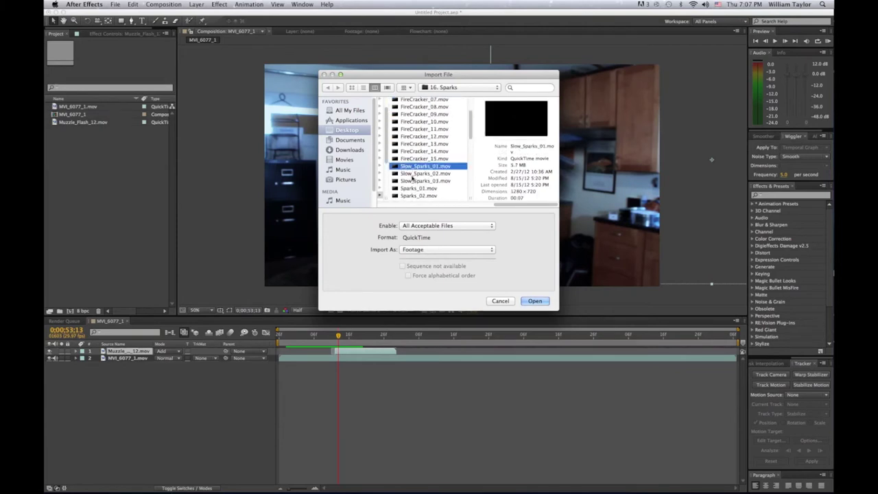
scroll(412, 175, down, 1)
click(413, 177)
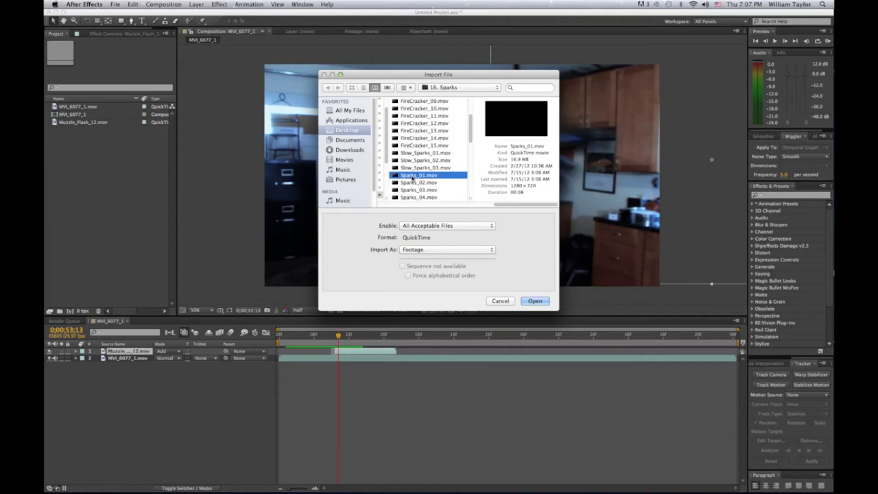
click(411, 183)
click(411, 190)
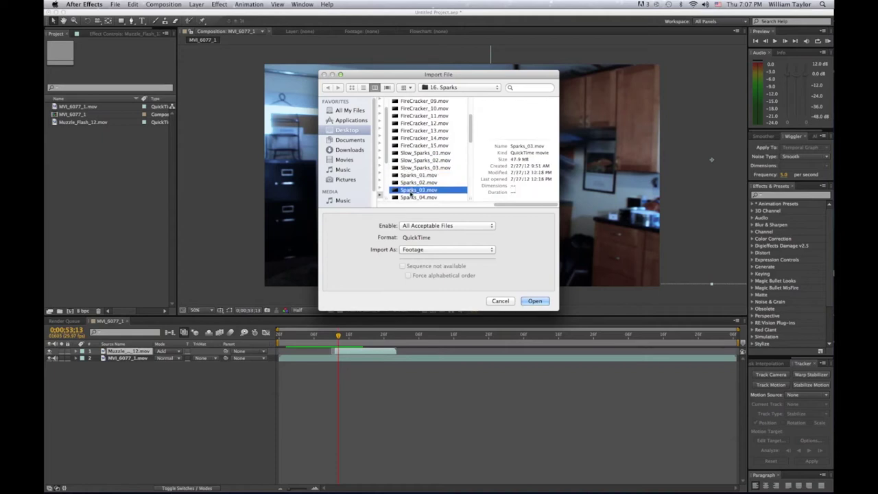
- Change the file list view, select Sparks_01.mov and import it
click(388, 87)
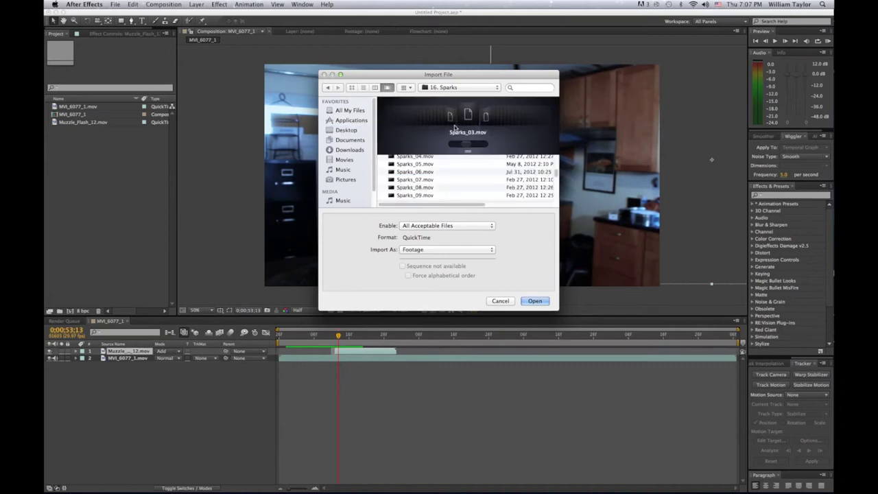
scroll(445, 179, down, 5)
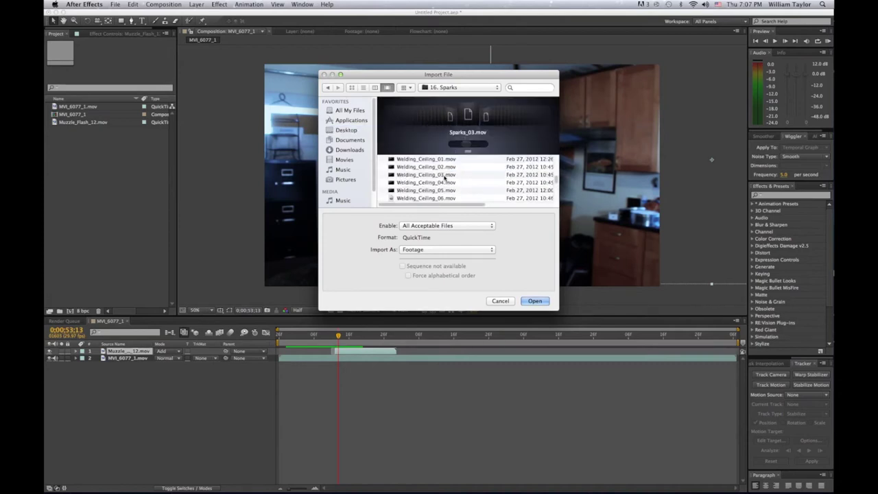
scroll(445, 178, up, 2)
scroll(444, 178, up, 1)
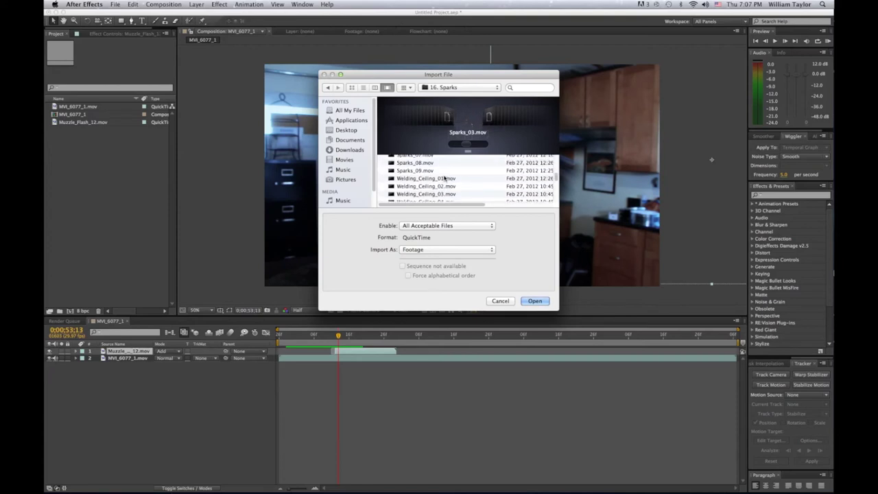
scroll(423, 173, up, 3)
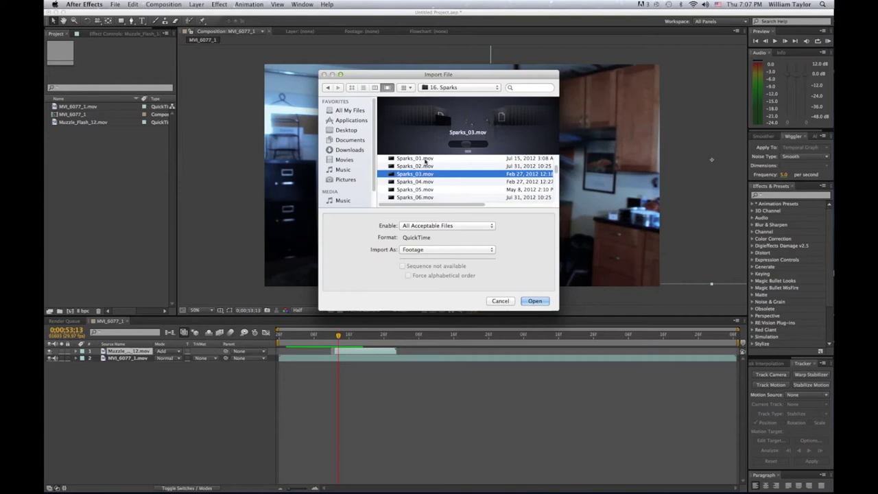
click(424, 159)
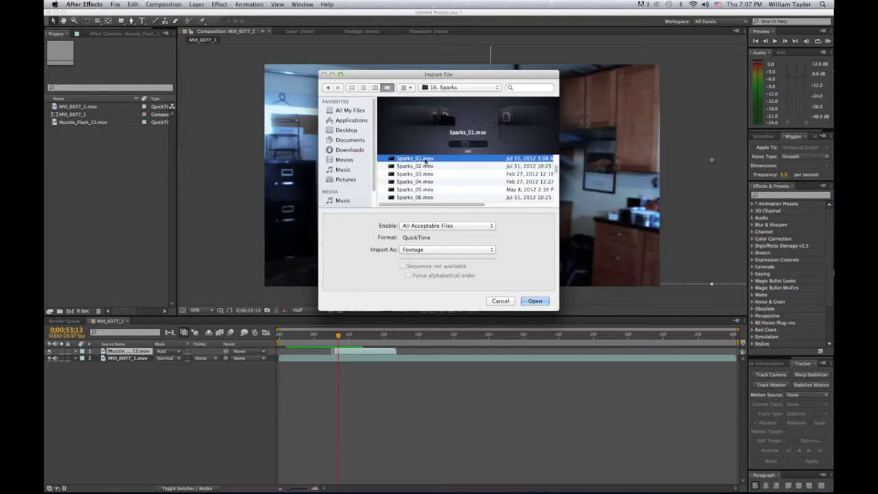
click(526, 305)
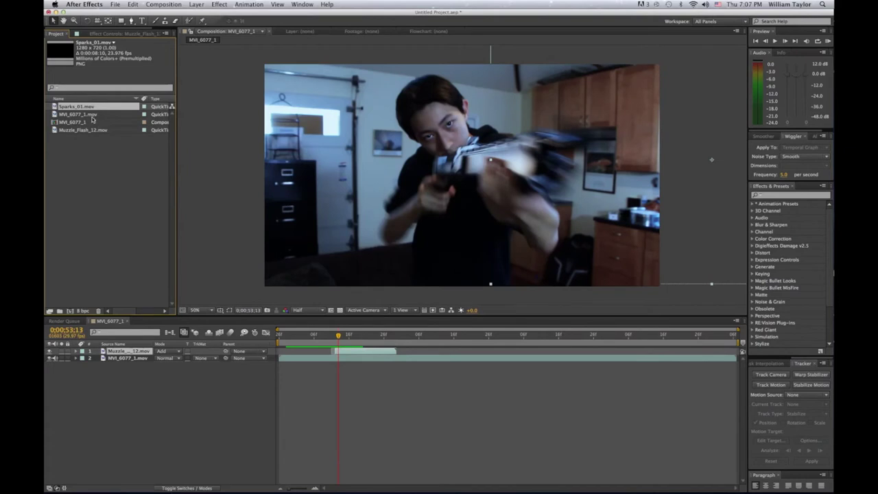
- Add Sparks_01.mov to the composition with Cmd+/ and slide its layer to start slightly earlier
click(336, 353)
drag(336, 353, 338, 350)
key(super+slash)
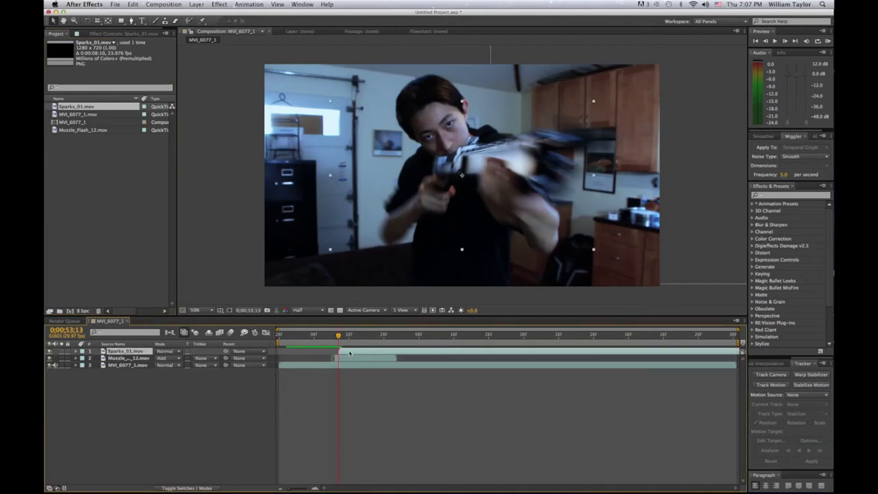
drag(343, 352, 318, 355)
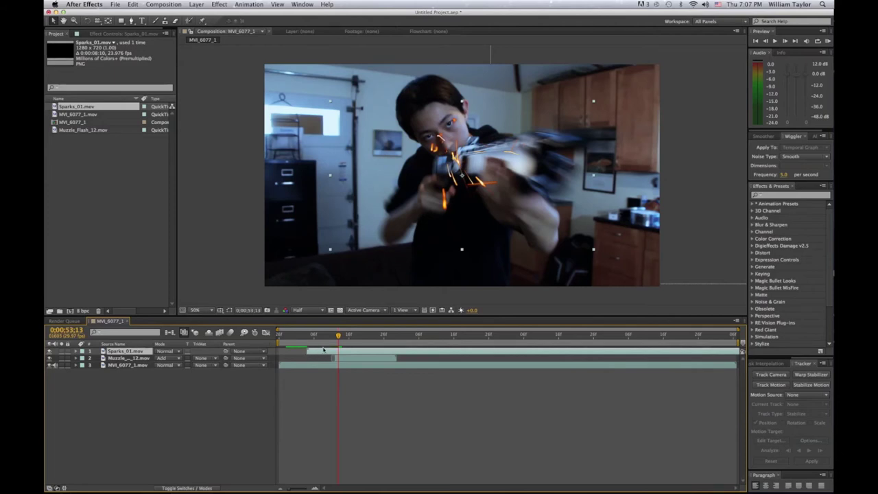
- Duplicate and delete the sparks layer, step forward two frames, and undo a layer split
key(super+d)
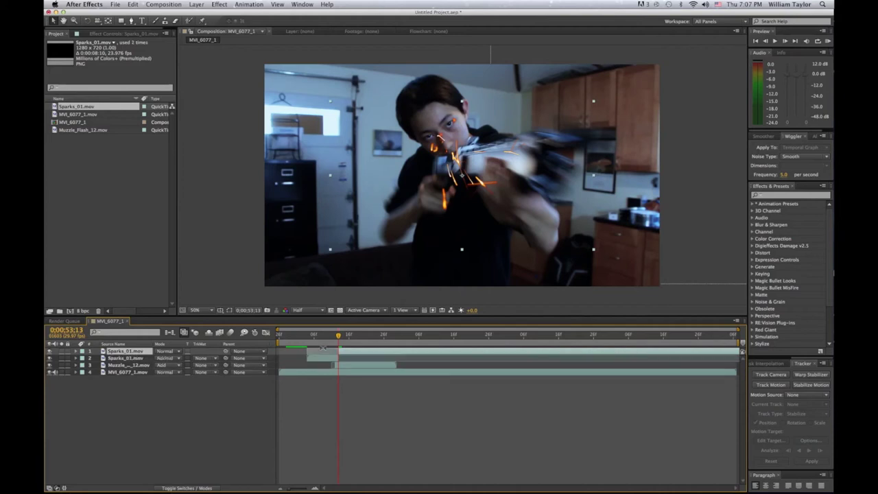
click(326, 359)
key(Delete)
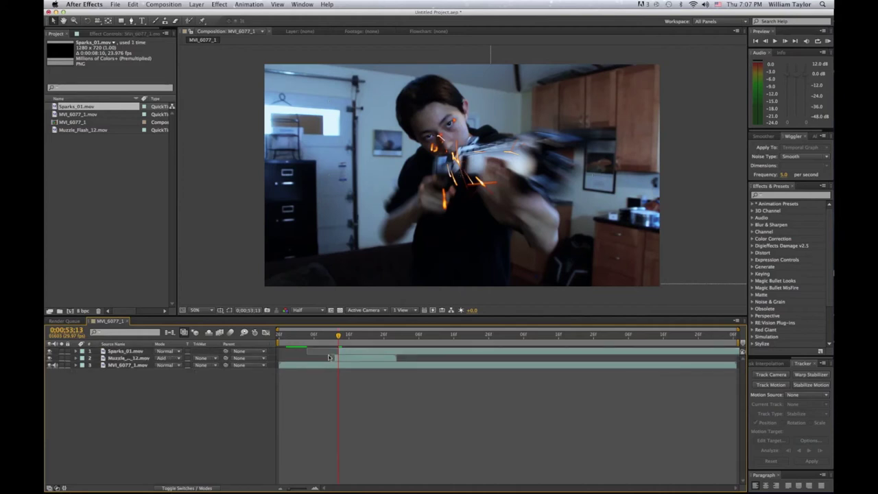
key(Page_Down)
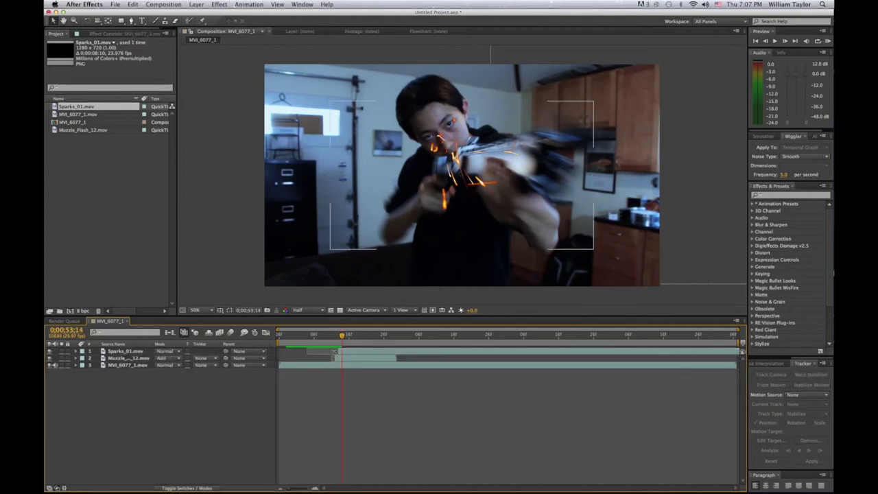
key(Page_Down)
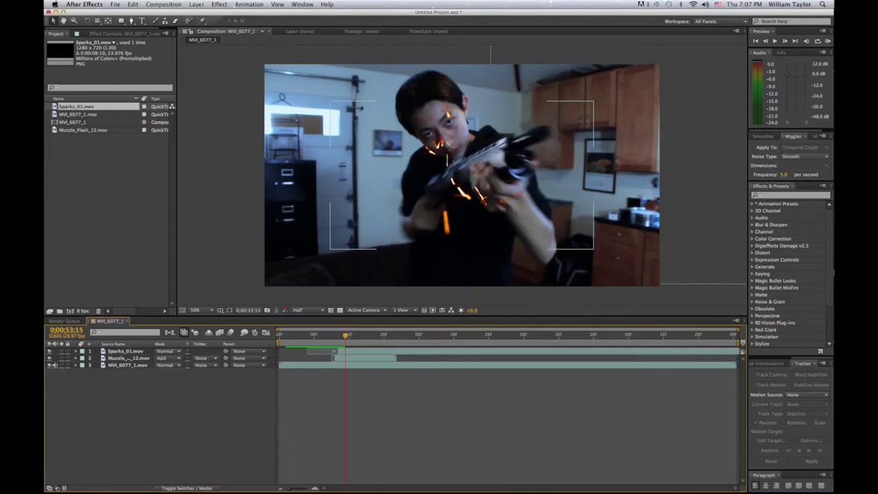
key(super+shift+d)
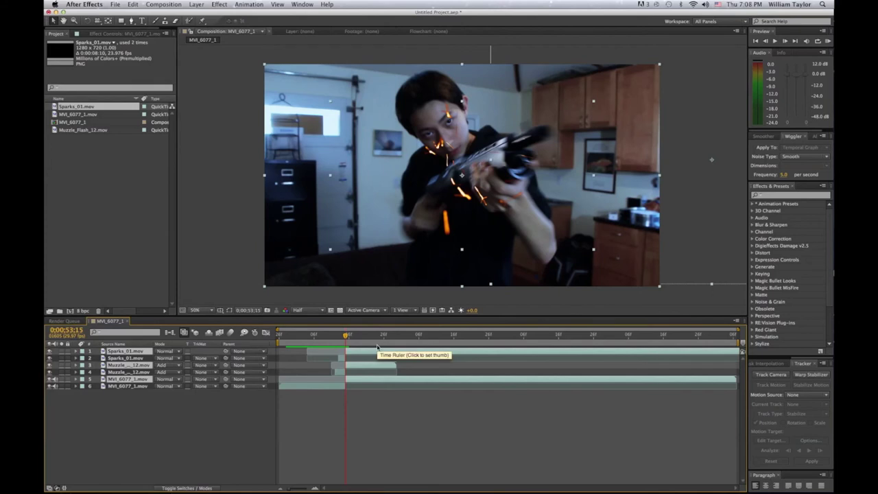
key(super+z)
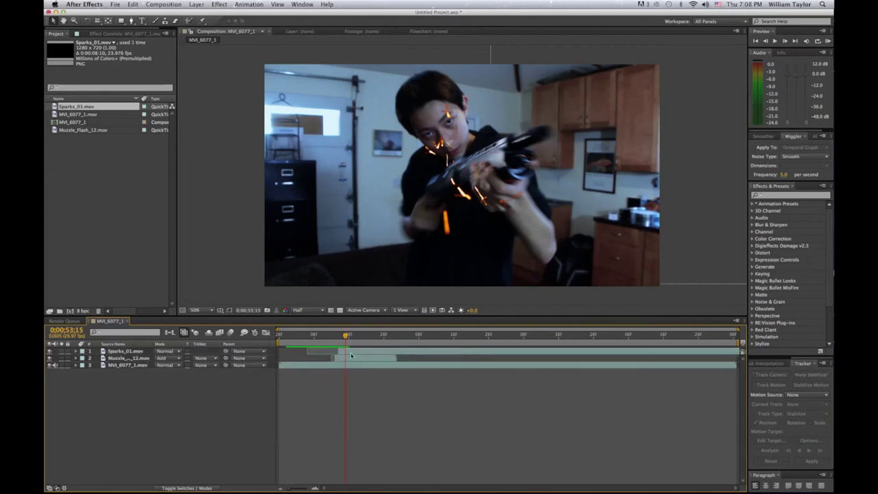
- Remove another duplicate sparks layer and check the sparks between frames 0:00:53:13 and 0:00:53:14
click(349, 359)
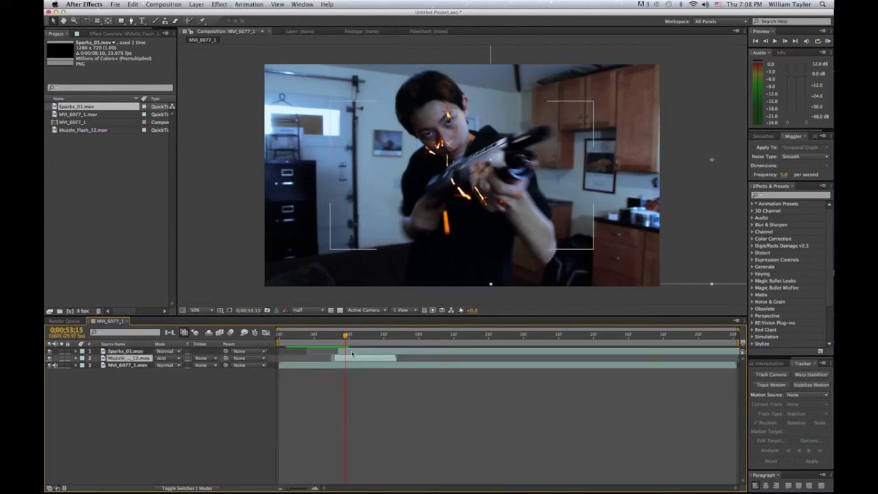
click(352, 354)
key(super+d)
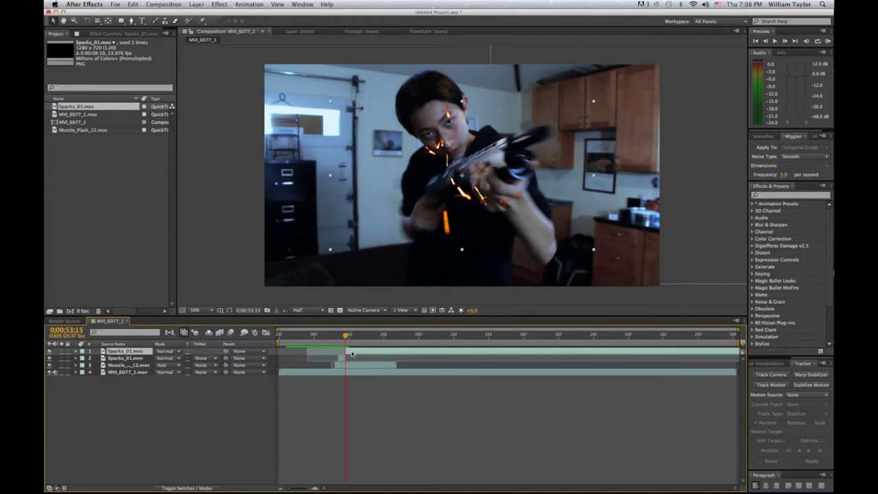
key(Delete)
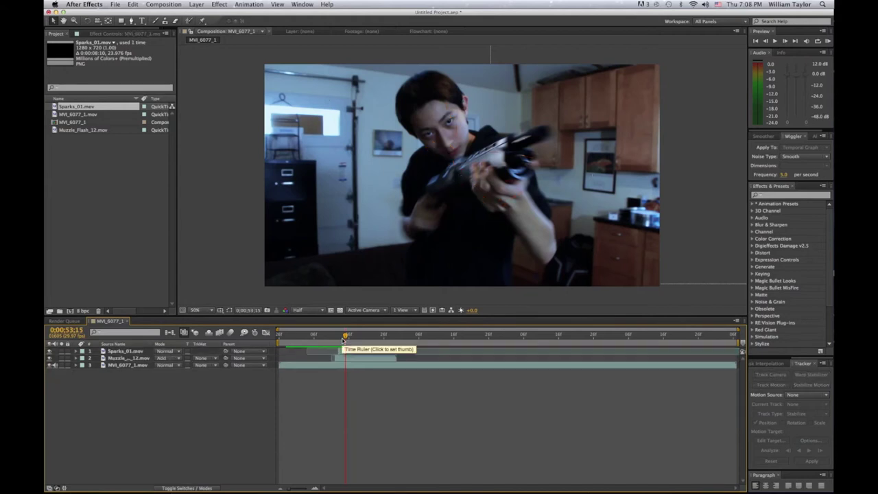
click(339, 337)
key(Page_Up)
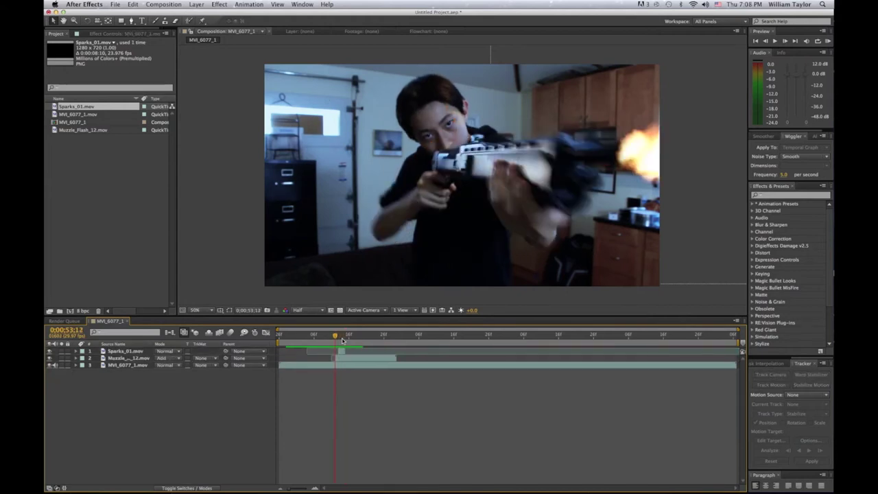
click(342, 340)
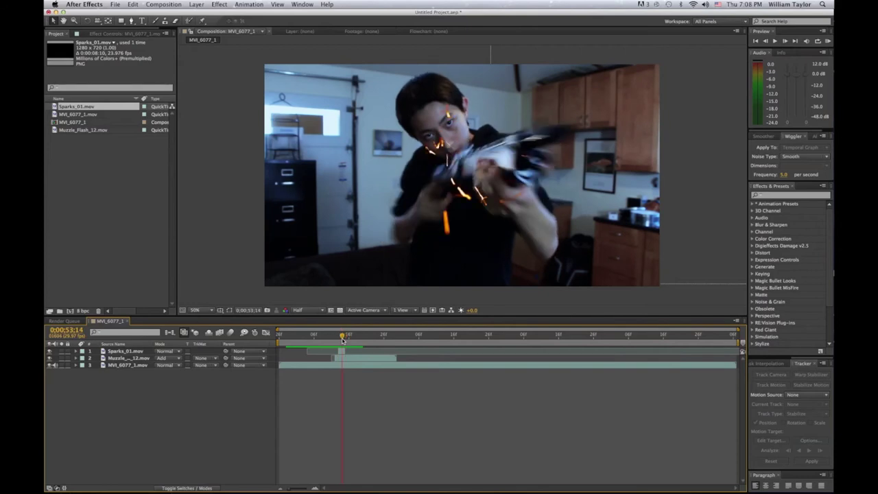
key(Page_Up)
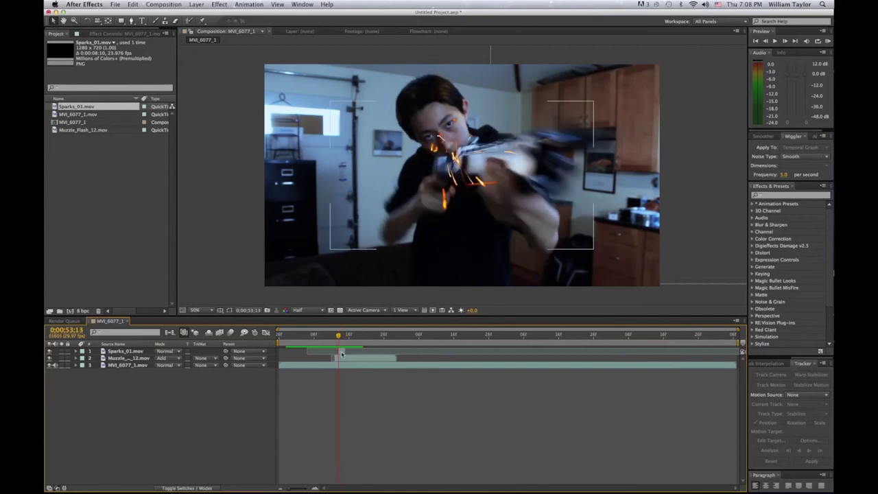
click(343, 351)
- Move Sparks_01 up and right of the barrel, rotate it, and step ahead two frames
drag(487, 201, 587, 157)
key(w)
key(Page_Down)
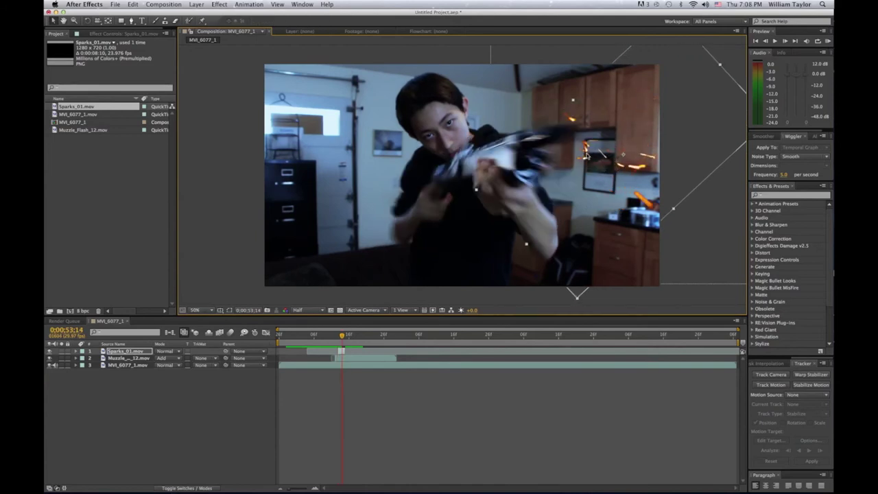
key(Page_Down)
- Preview the shot, then replay it from just before the gunshot
key(space)
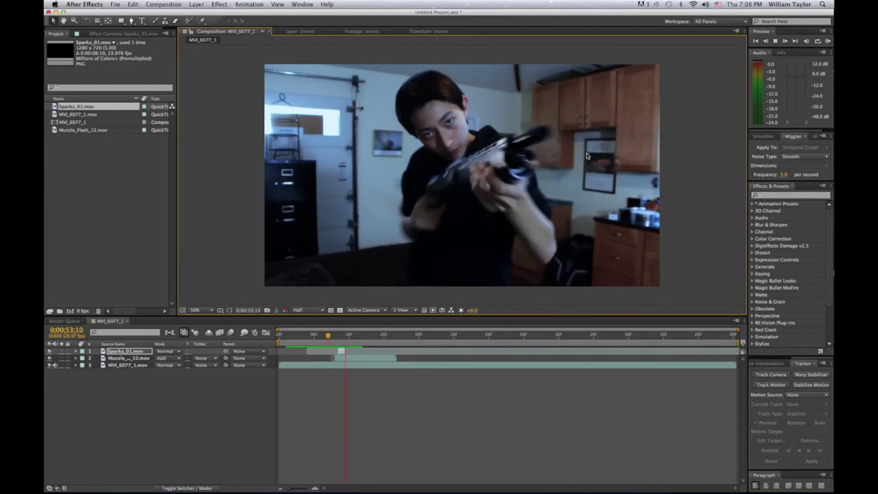
click(587, 153)
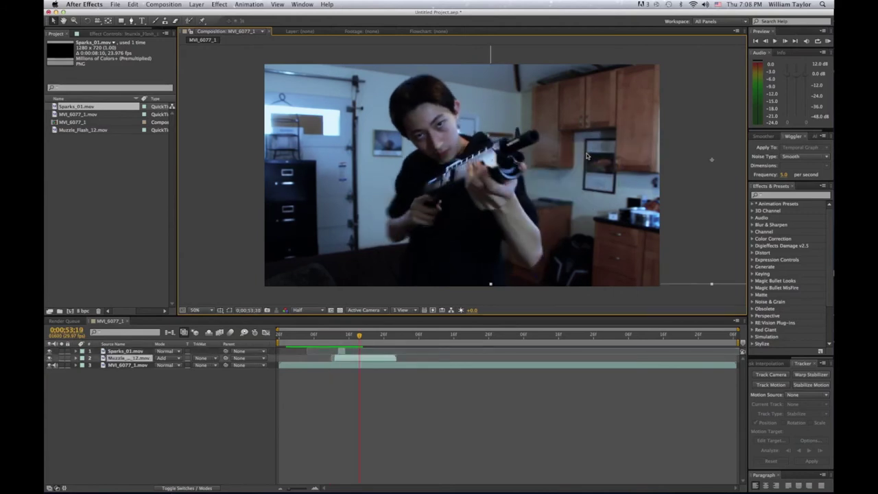
click(321, 337)
key(space)
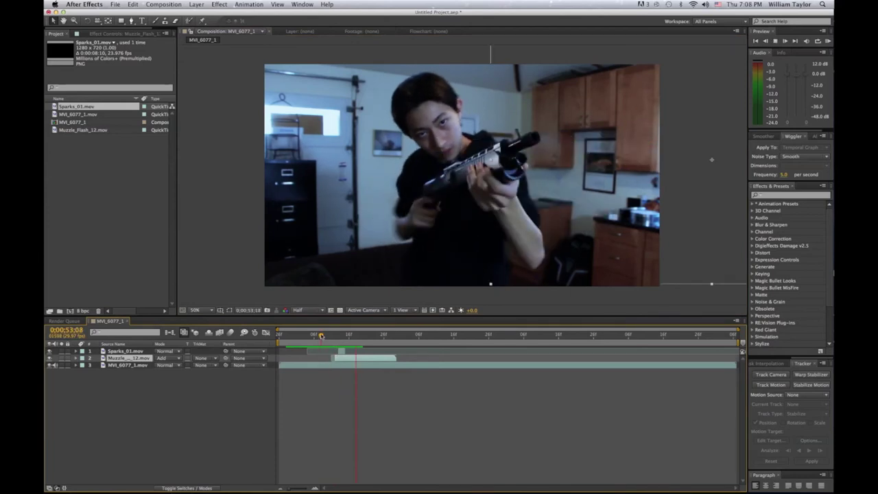
- Set Sparks_01.mov to the Add blend mode and preview the composition
click(177, 351)
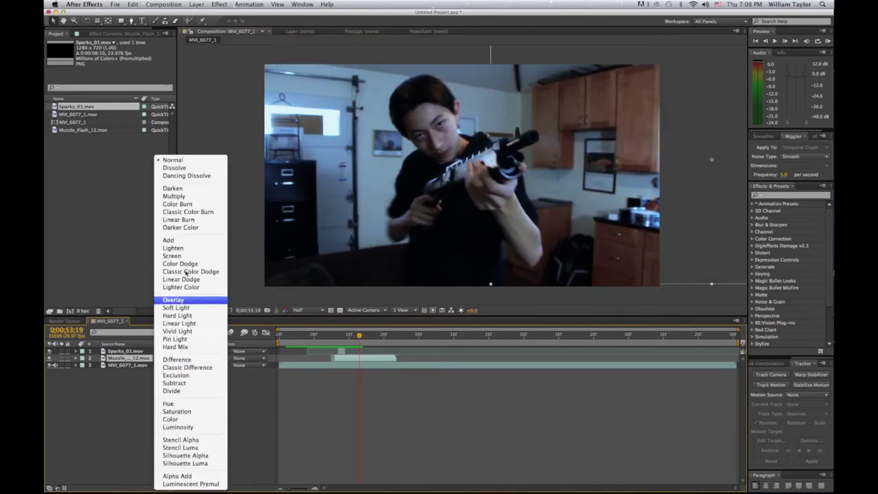
click(171, 241)
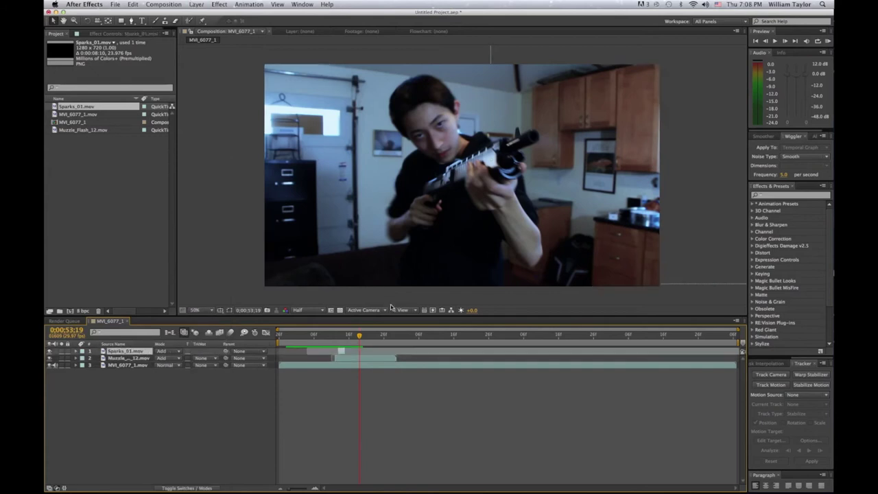
key(space)
- Scrub to 0:00:53:12 and select the sparks layer in the viewer
drag(327, 336, 339, 338)
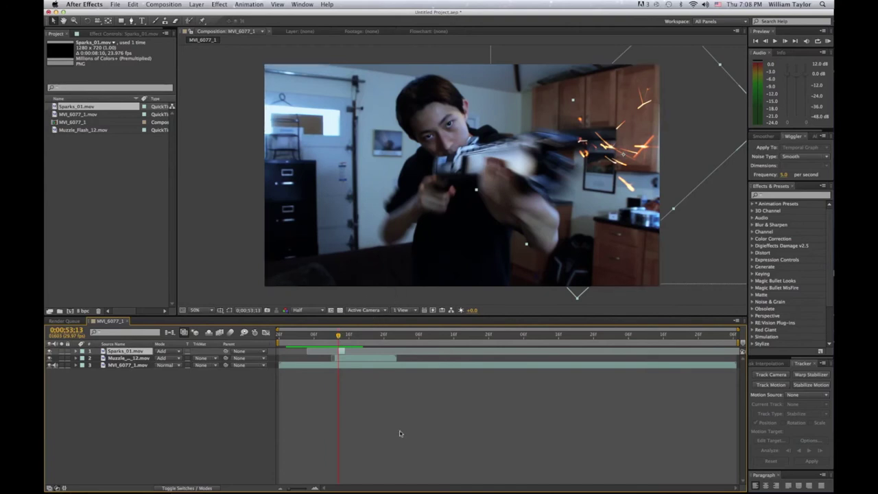
click(434, 103)
click(109, 4)
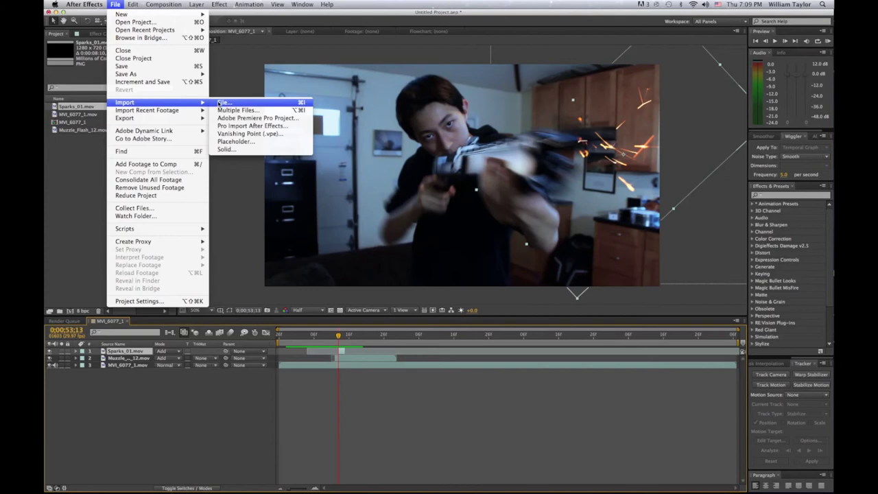
- Import the entire 18. Shells stock folder via File > Import > File in column view
click(223, 102)
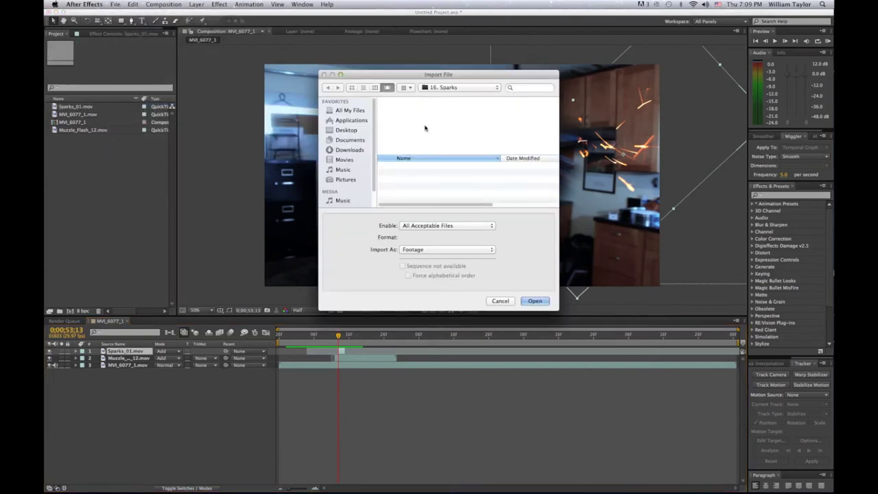
scroll(420, 187, down, 5)
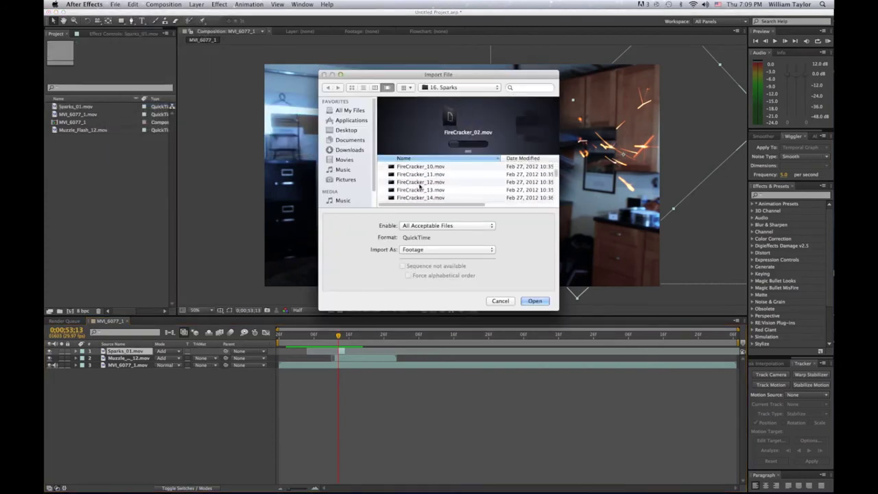
click(374, 88)
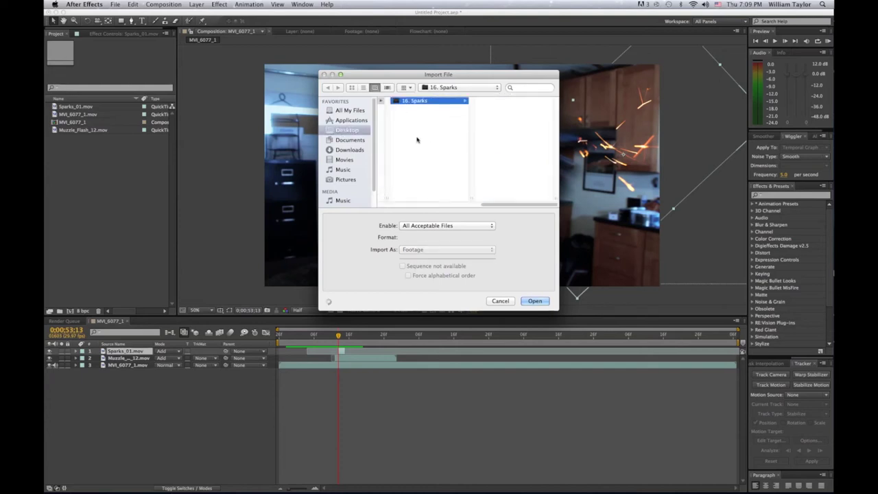
click(381, 131)
scroll(398, 159, down, 3)
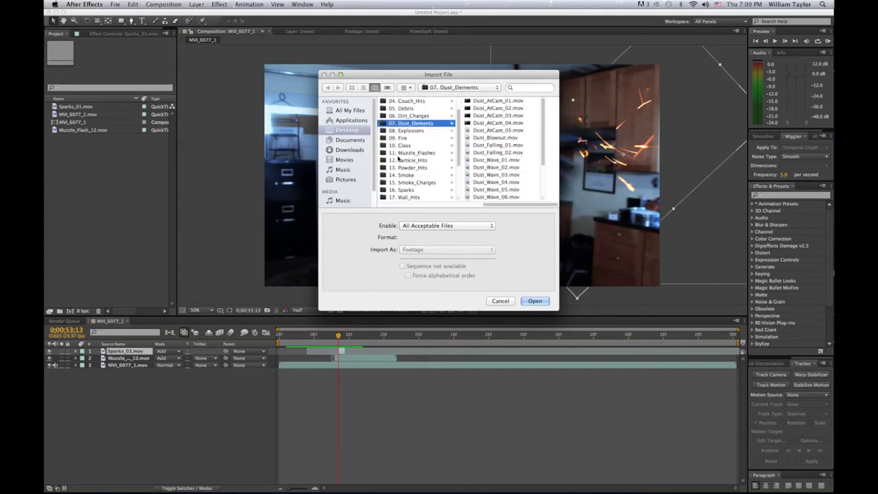
scroll(398, 158, down, 2)
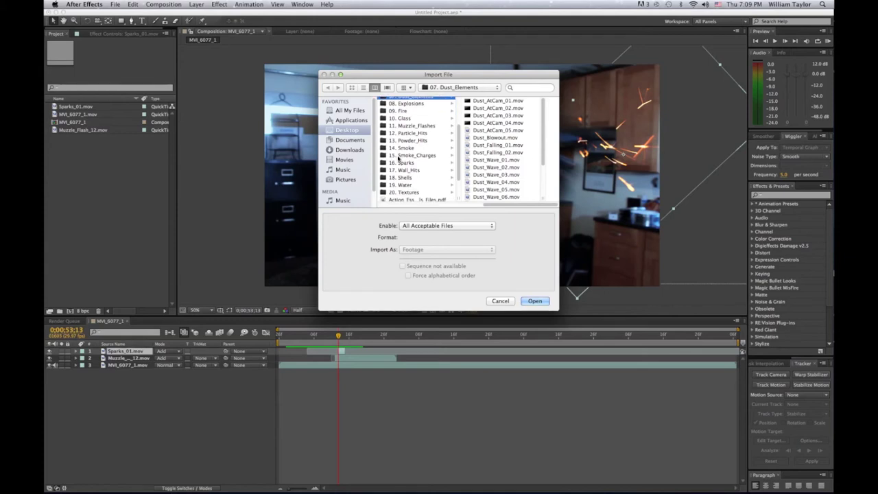
scroll(398, 159, down, 3)
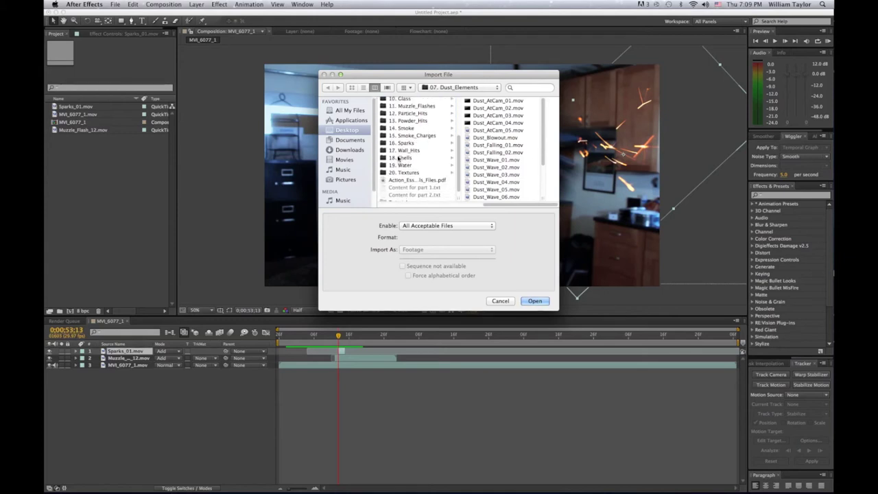
click(405, 159)
key(Return)
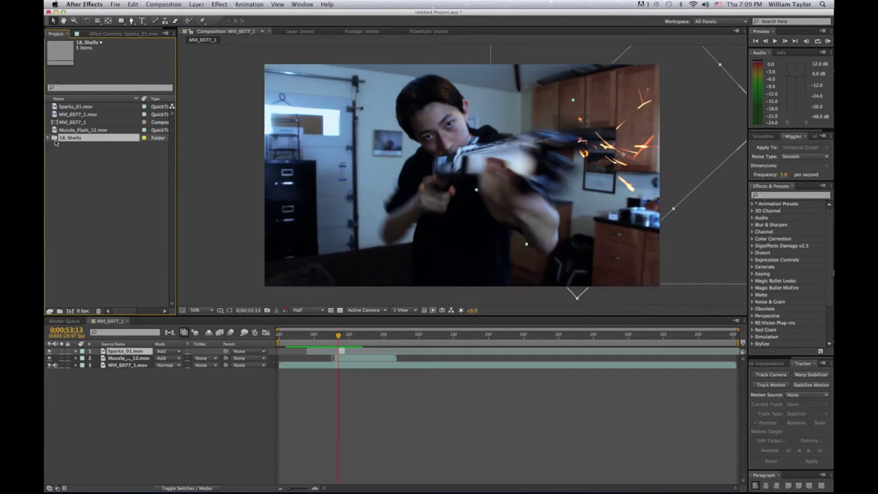
- Delete the imported 18. Shells folder from the project
key(Delete)
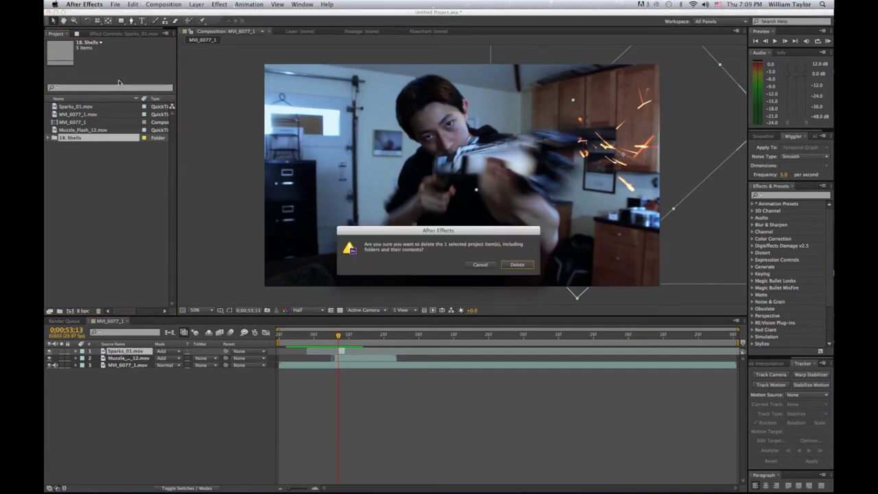
key(Return)
click(162, 4)
mouse_move(131, 4)
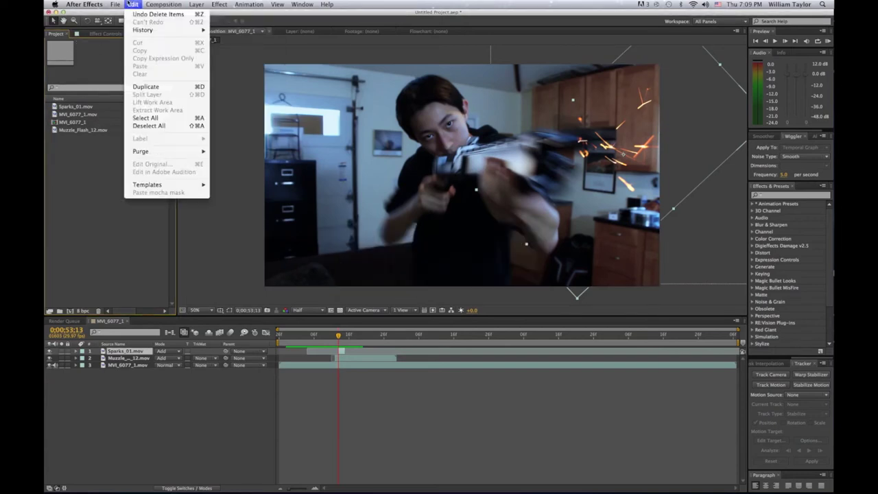
mouse_move(140, 103)
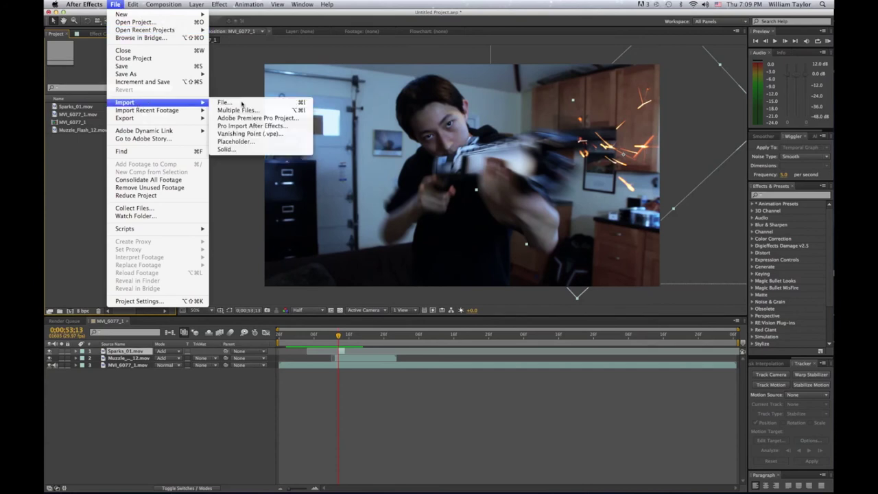
- Import shell_fast_10_sec.mov and drag it into the composition as a new layer
click(242, 103)
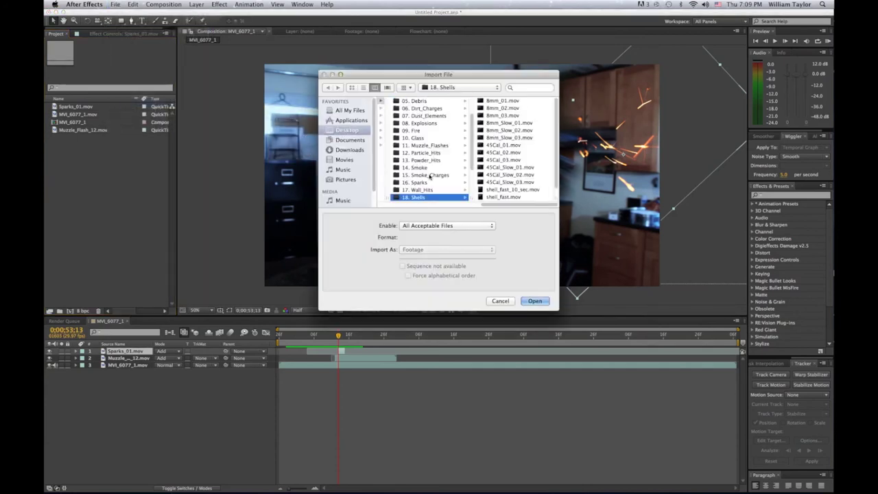
scroll(503, 176, down, 1)
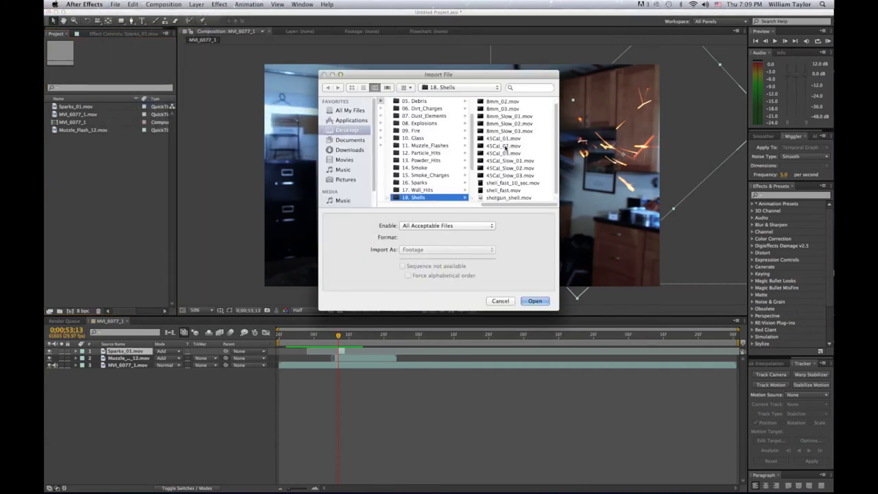
click(505, 184)
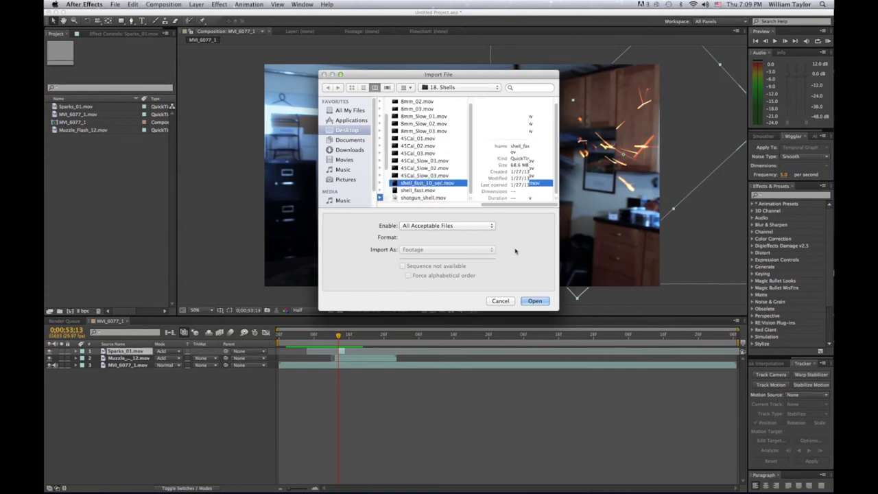
click(535, 301)
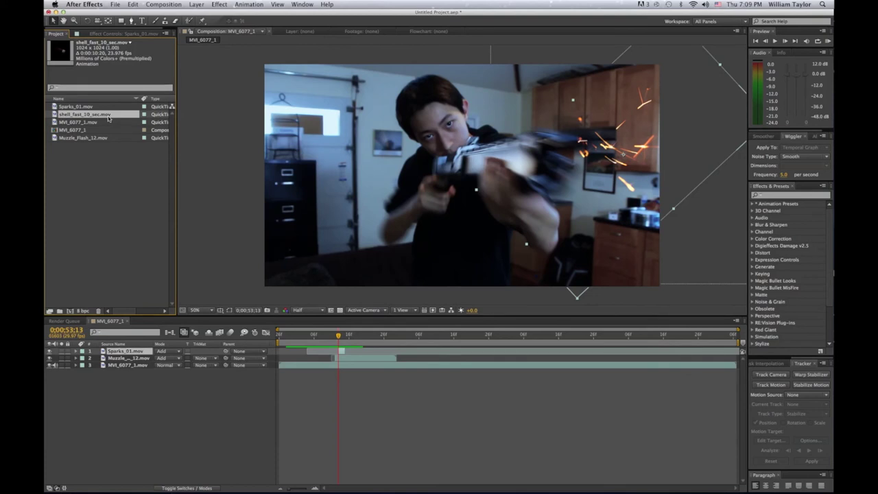
drag(108, 119, 343, 352)
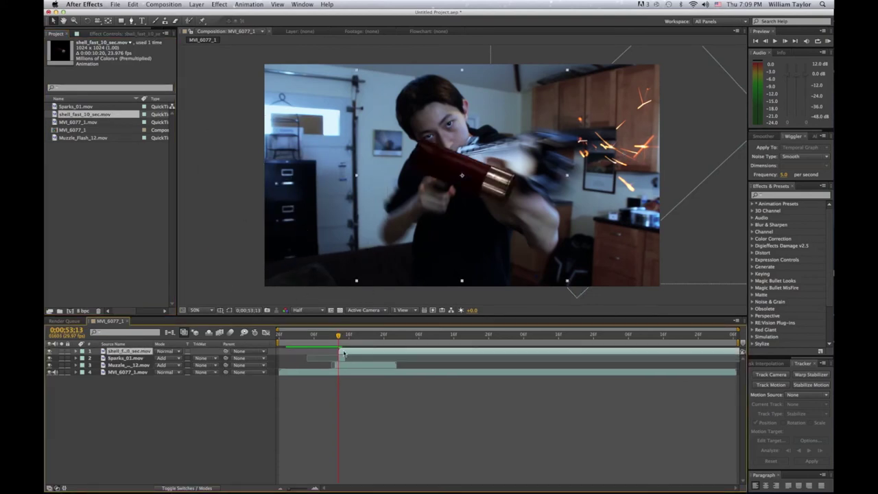
- Position the shell over the gun, preview, and slide its layer to start at 0:00:53:13
drag(483, 175, 541, 120)
drag(499, 187, 432, 191)
key(Return)
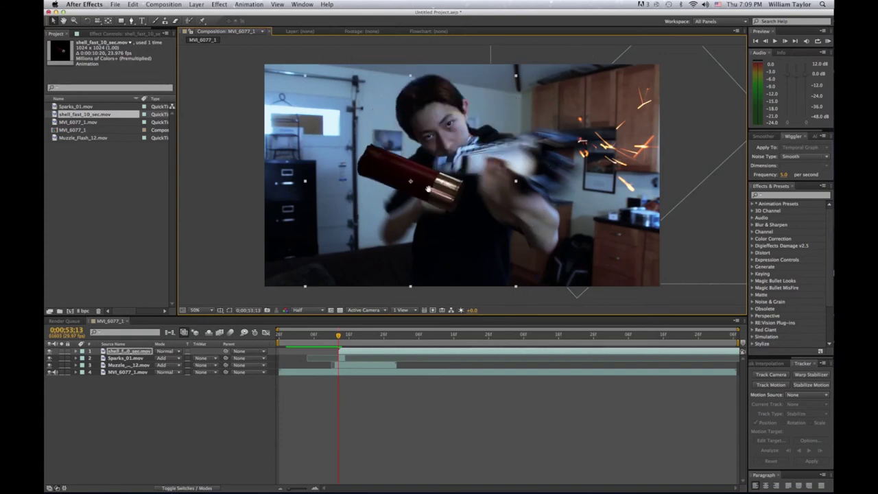
key(space)
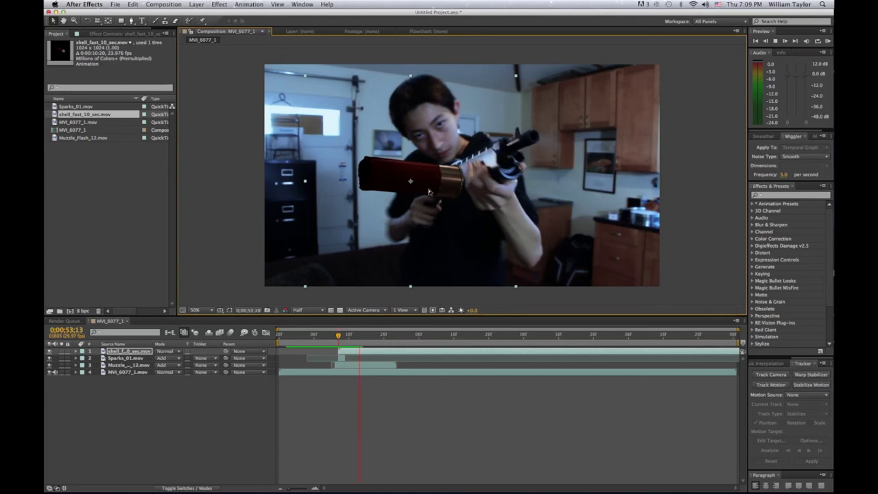
key(space)
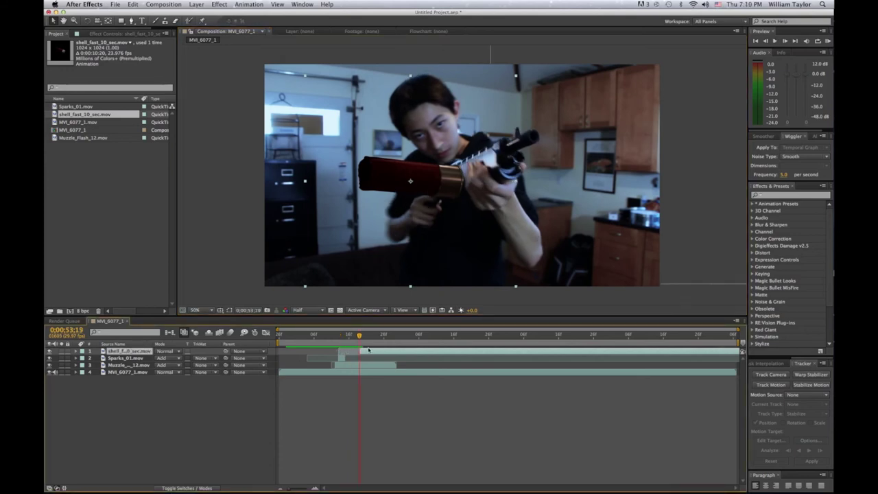
drag(368, 350, 348, 352)
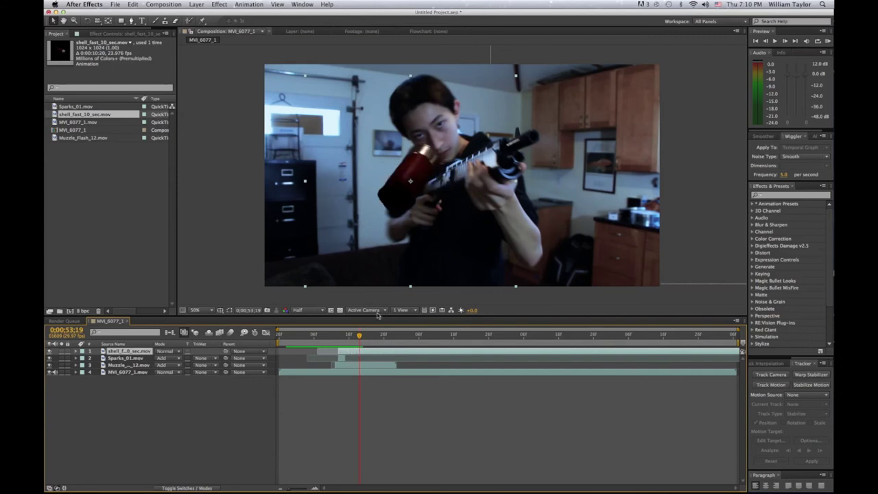
- Scale the shell down small and place it at the gun's ejection area
drag(396, 204, 375, 209)
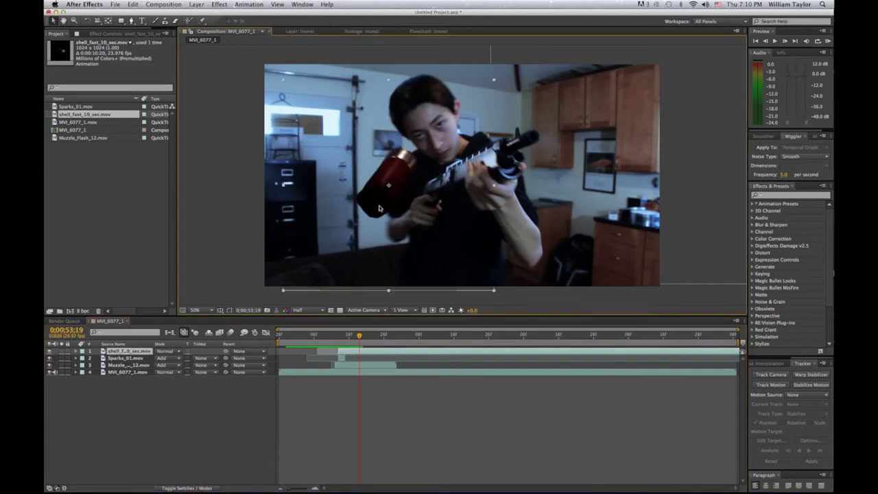
click(337, 336)
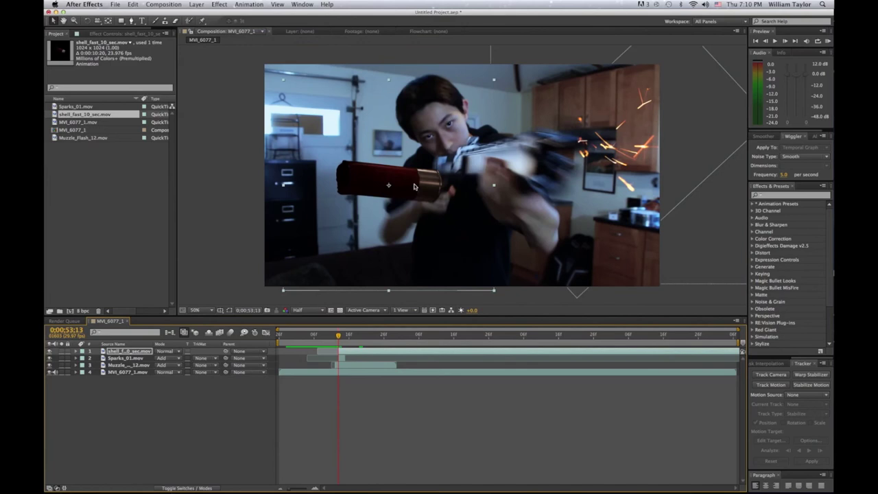
drag(424, 158, 437, 159)
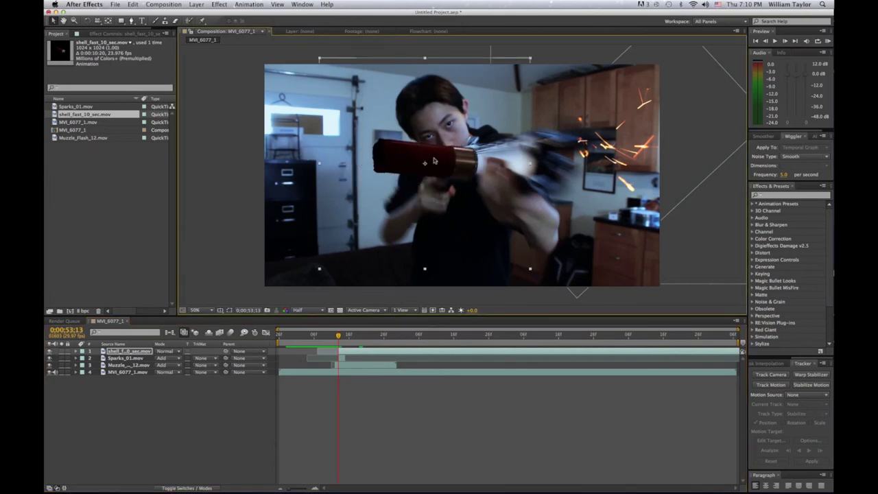
drag(529, 57, 437, 96)
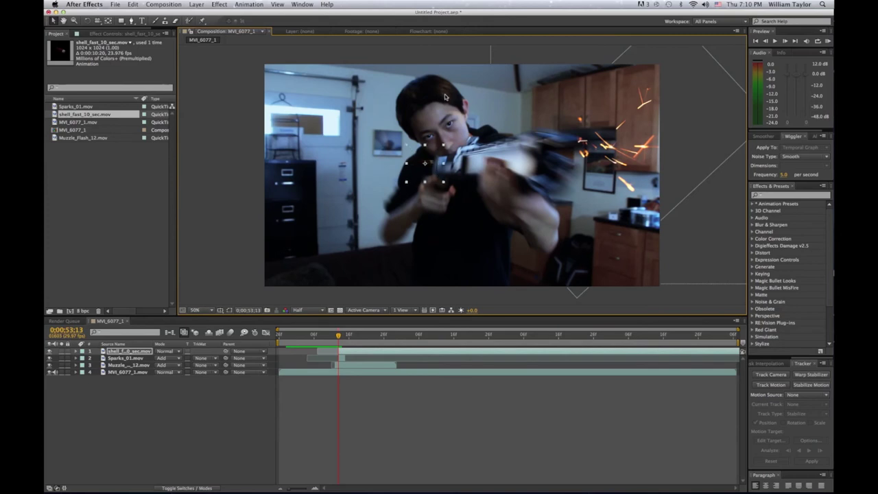
drag(433, 158, 449, 162)
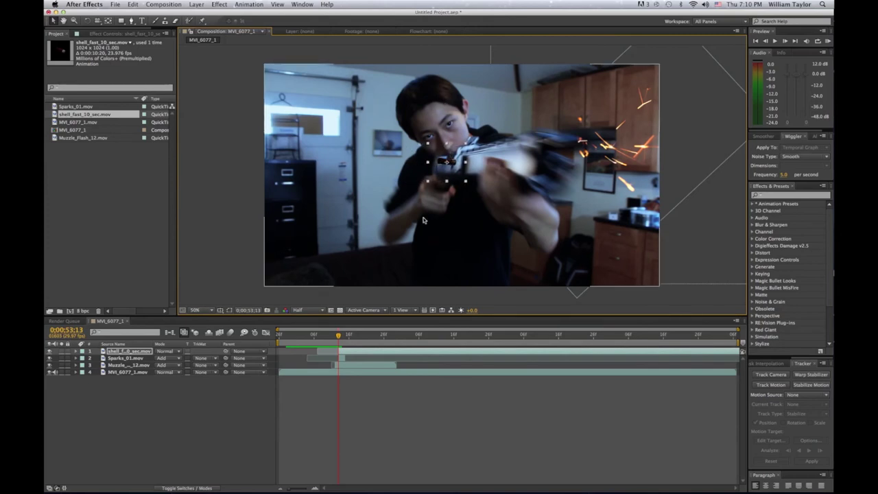
- Keyframe the shell's Position, moving it to off-frame lower left along an upward arc
click(112, 351)
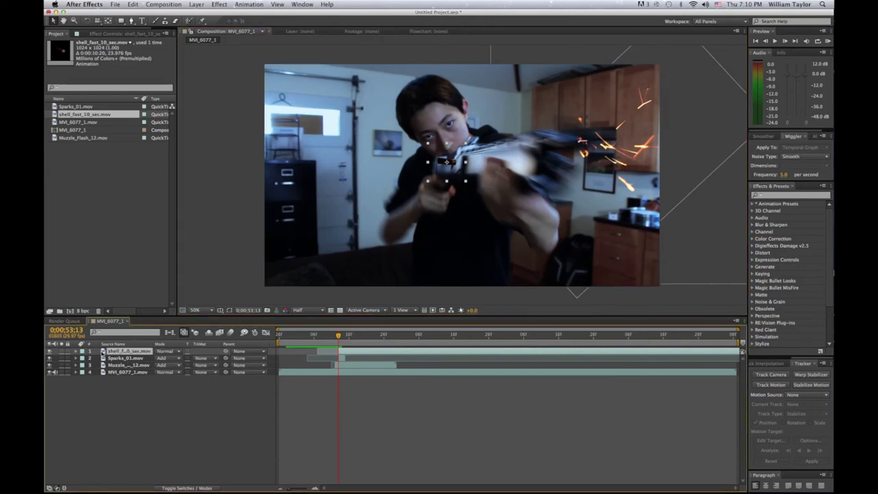
click(76, 352)
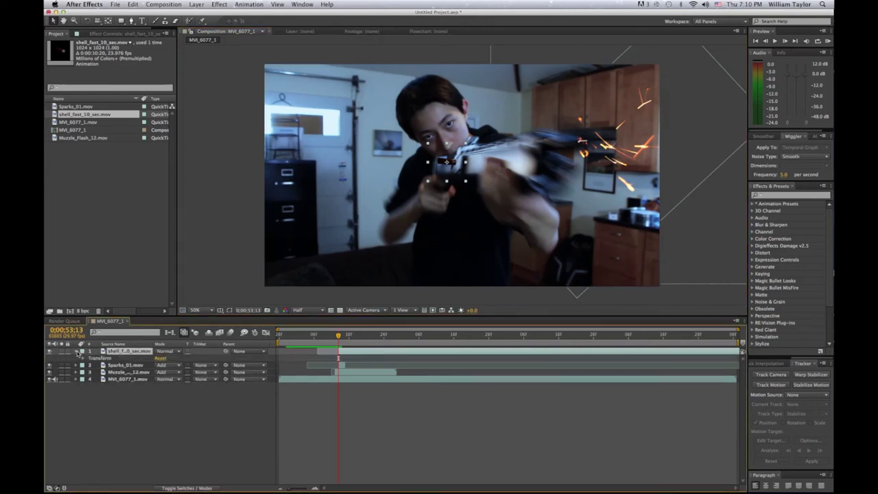
click(83, 359)
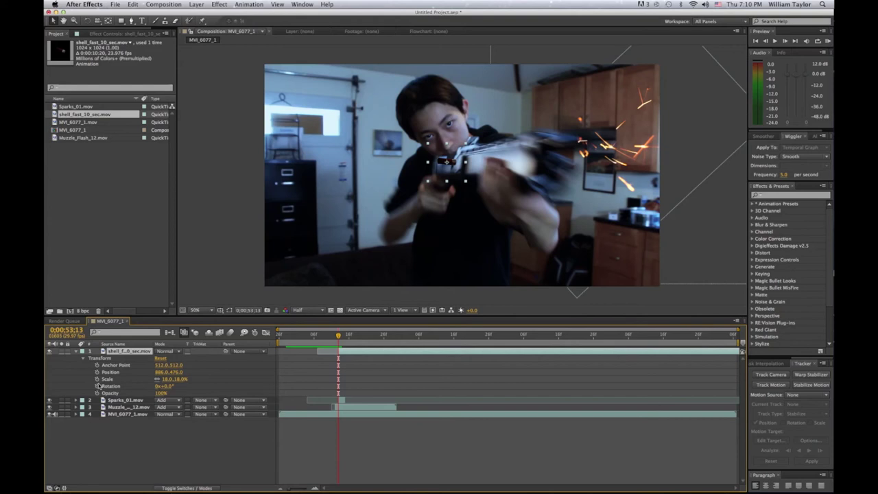
click(98, 371)
key(Page_Down)
key(Page_Down)
key(Page_Down)
key(Page_Down)
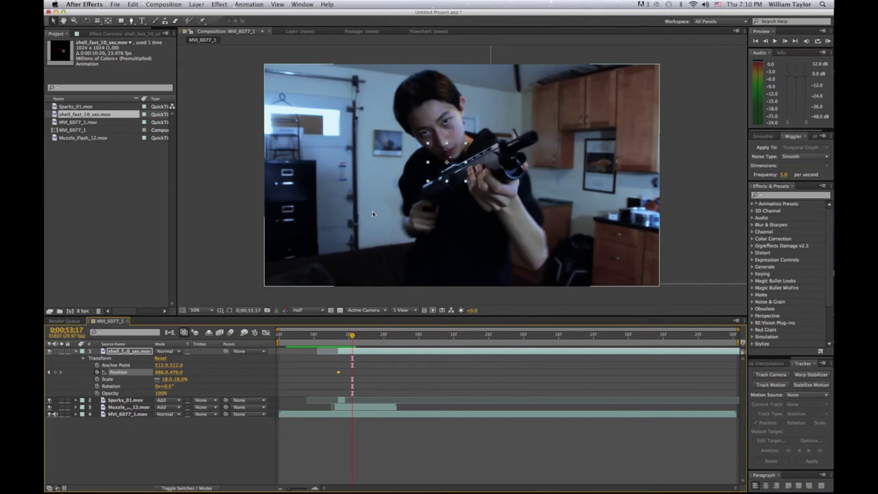
key(Page_Down)
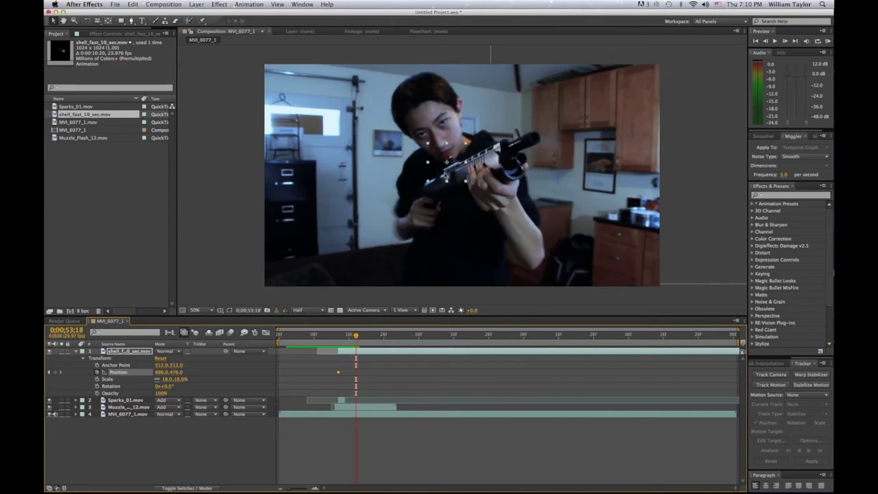
drag(446, 175, 211, 282)
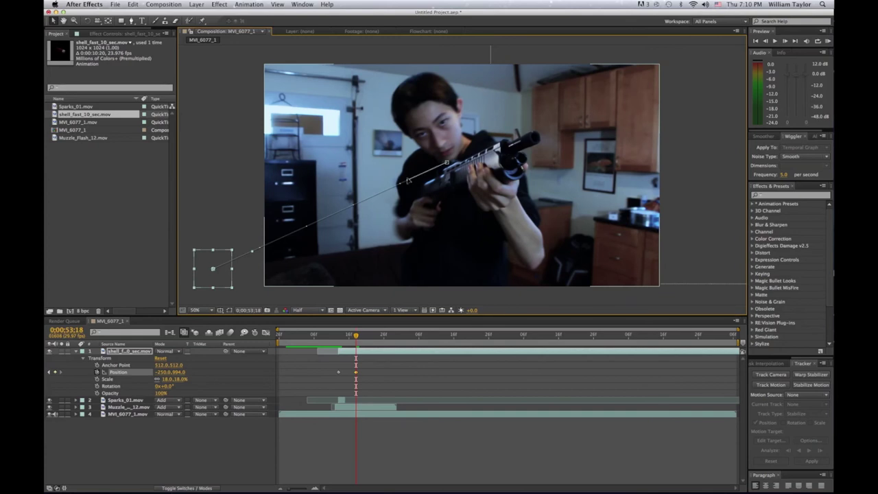
drag(407, 179, 368, 110)
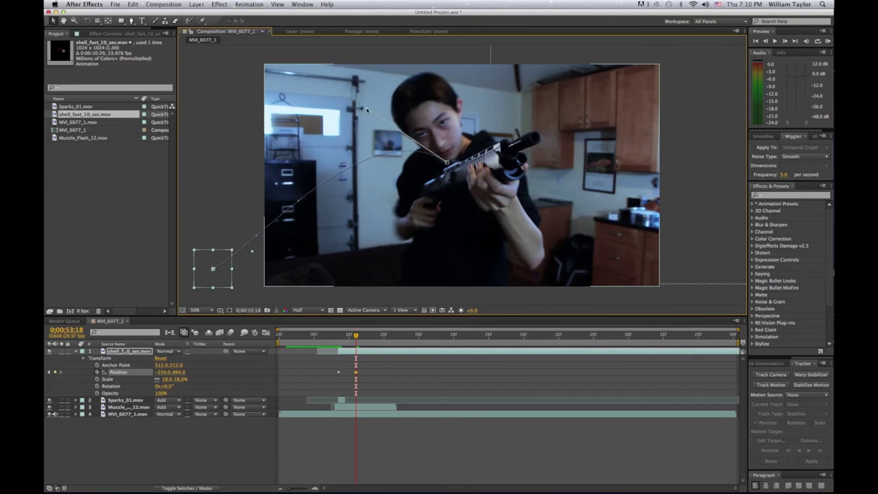
- Scrub and preview the shell's flight from 0;00;53;10 through the sparks frame
click(329, 335)
drag(329, 335, 356, 336)
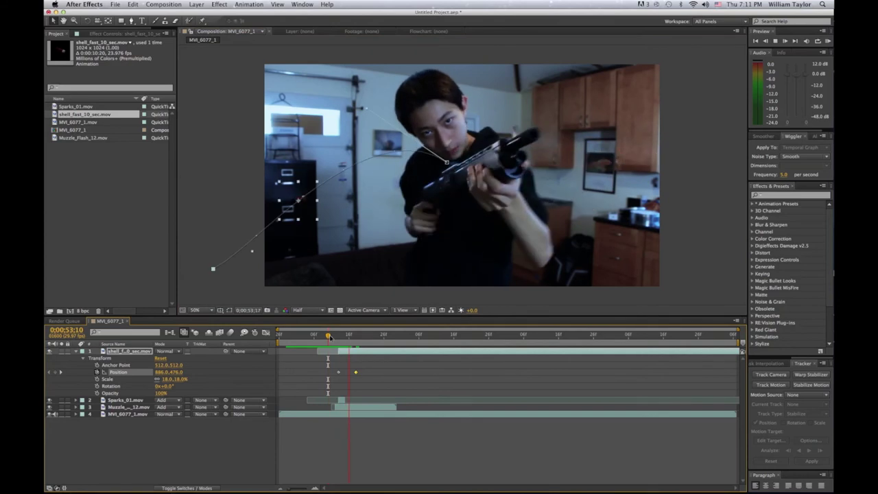
click(328, 335)
key(space)
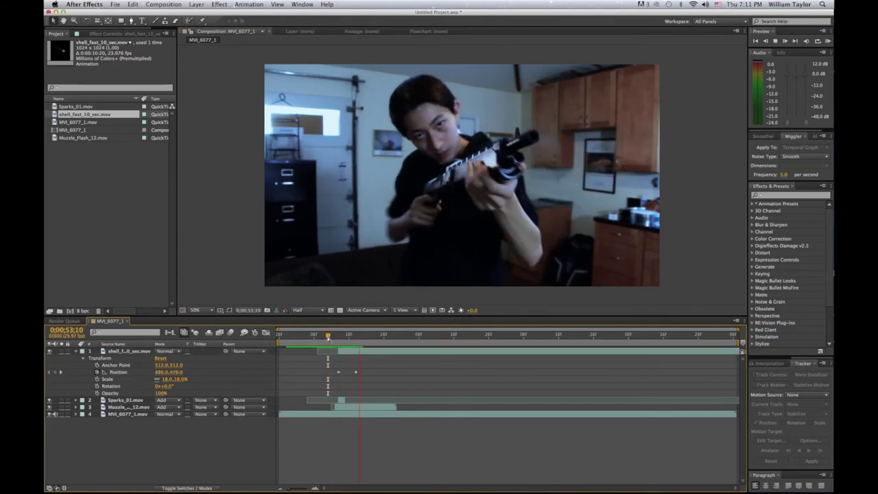
key(space)
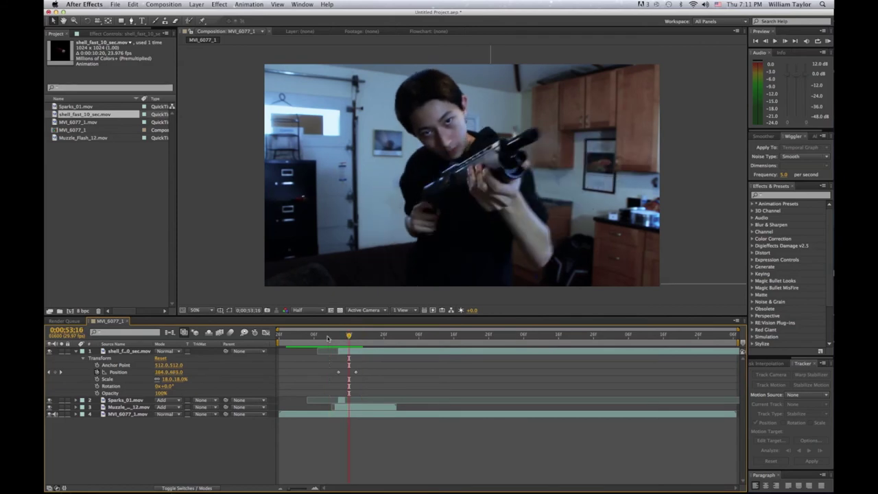
drag(328, 337, 342, 336)
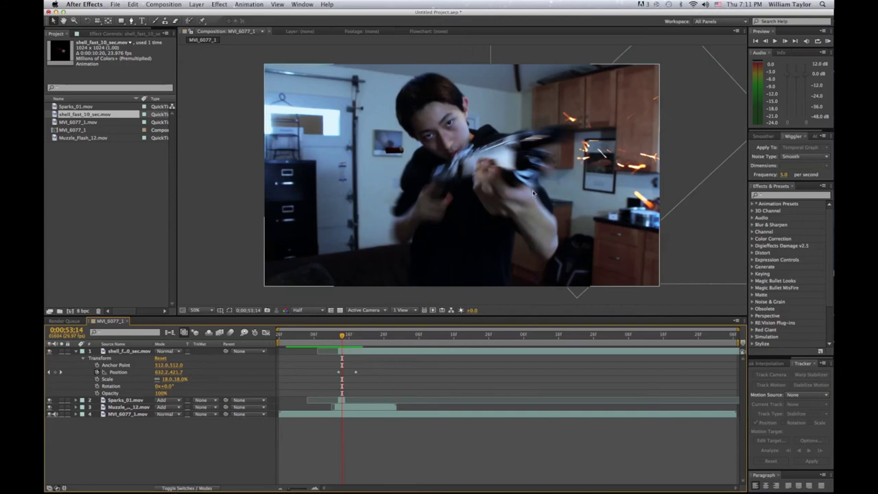
- Apply Blur & Sharpen > Fast Blur to shell_fast_10_sec.mov with Blurriness 47.0
click(228, 4)
click(336, 350)
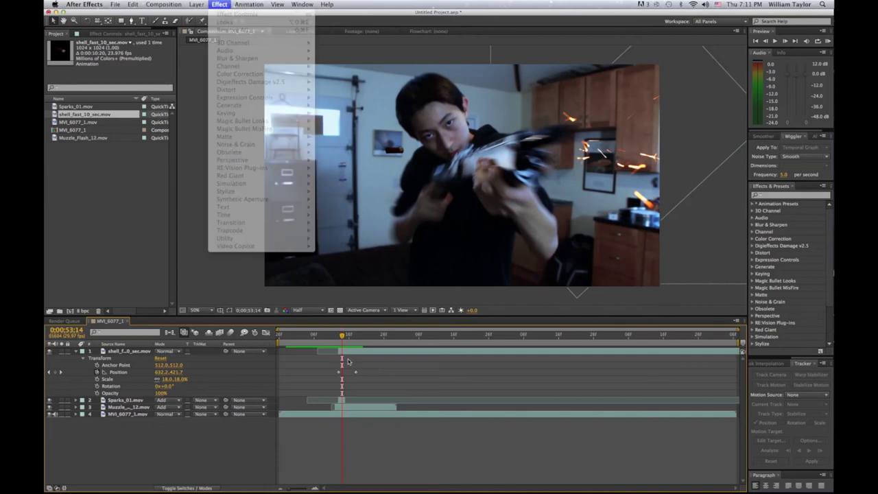
click(350, 354)
click(227, 4)
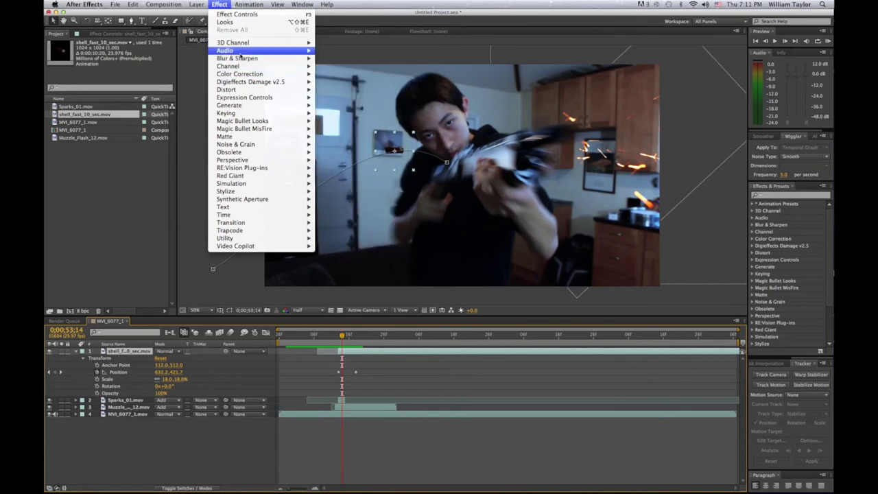
mouse_move(244, 59)
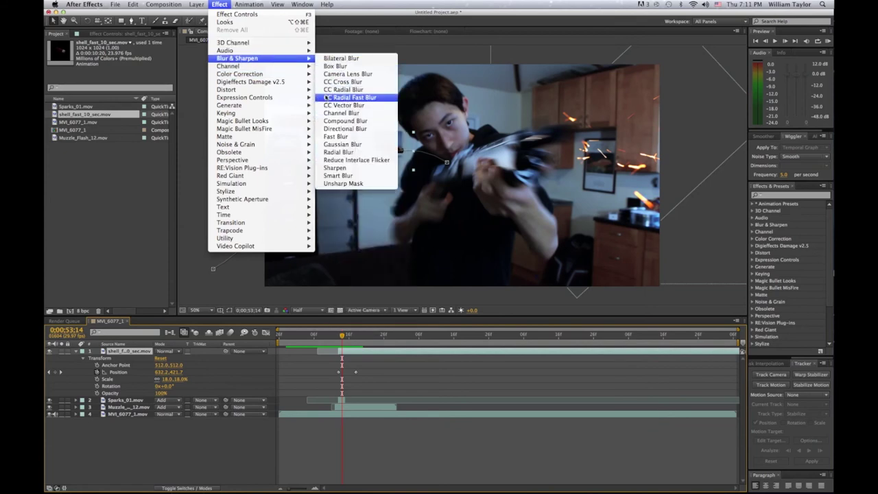
click(327, 138)
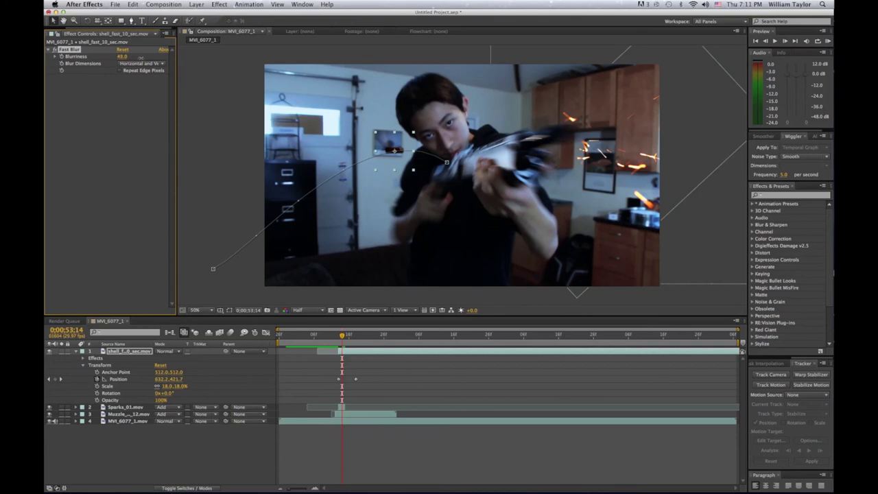
click(358, 372)
- RAM-preview the composition and scrub through the casing ejection around 0:00:53:07
key(KP_0)
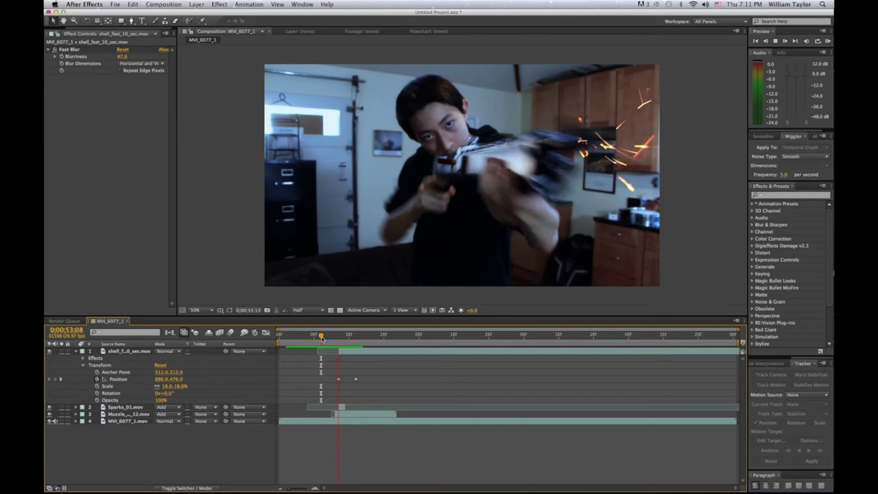
click(321, 339)
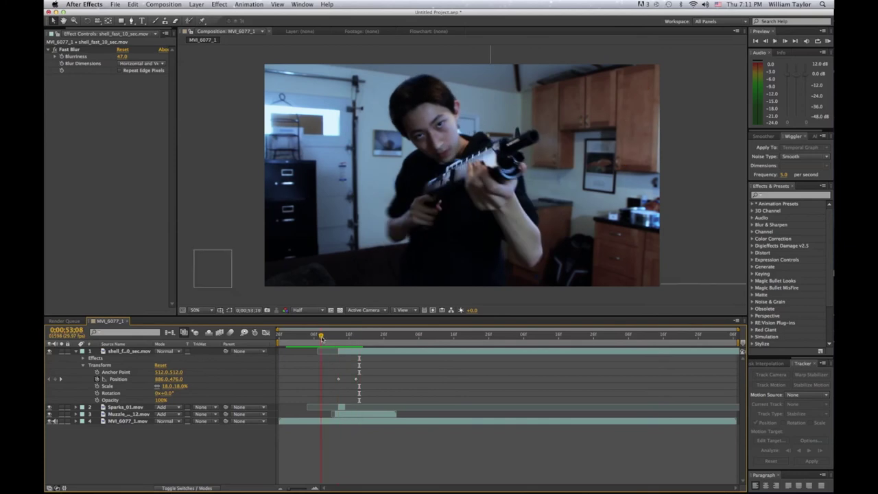
drag(321, 339, 374, 339)
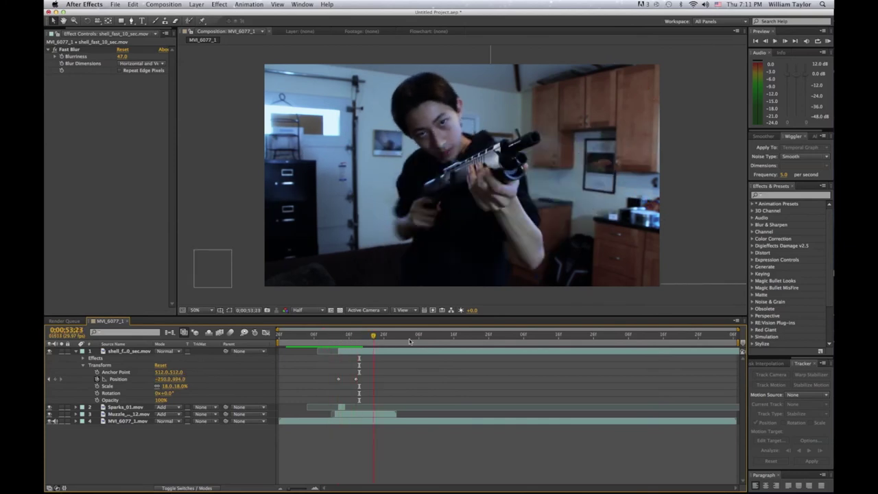
click(409, 339)
click(318, 343)
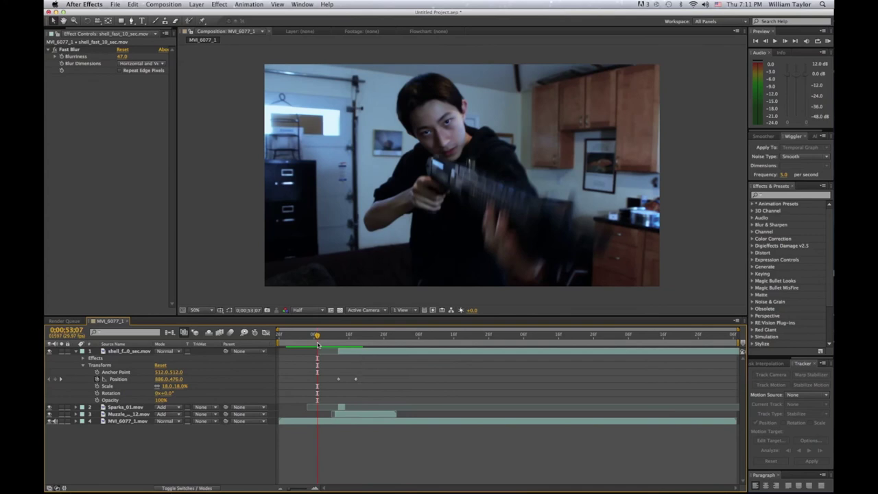
drag(318, 345, 318, 344)
- Preview once more, then add the MVI_6077_1 composition to the Render Queue
key(space)
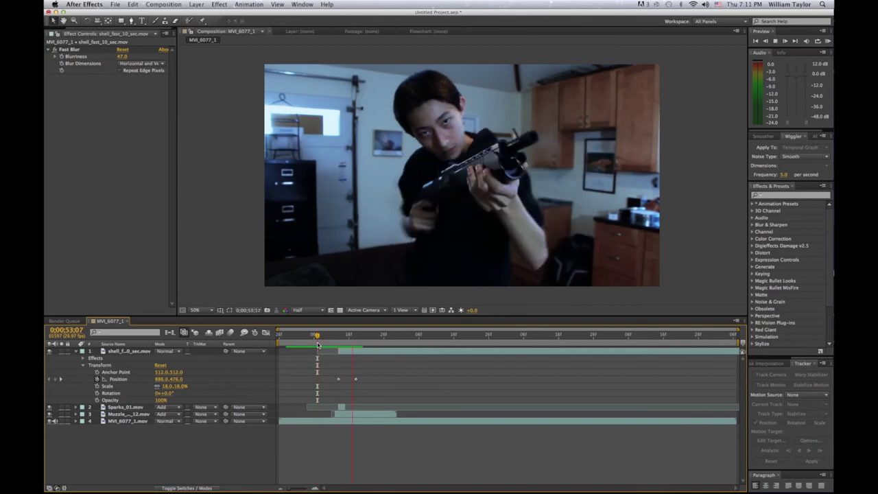
key(space)
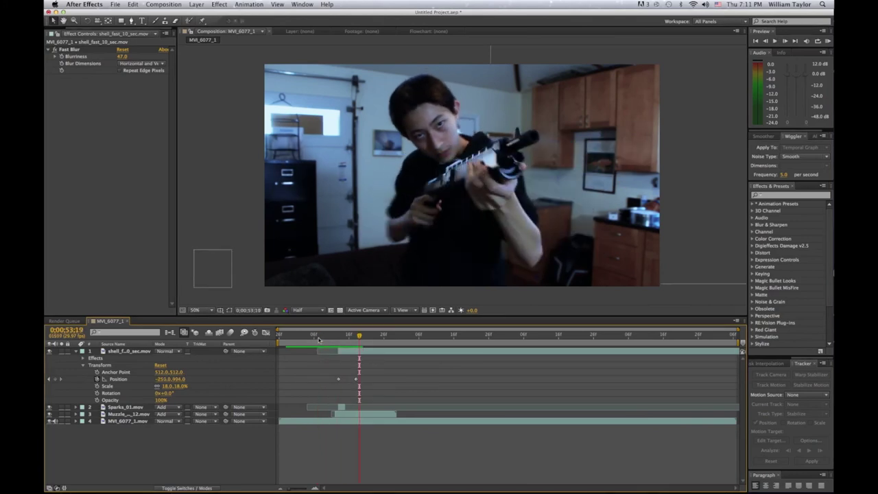
click(163, 5)
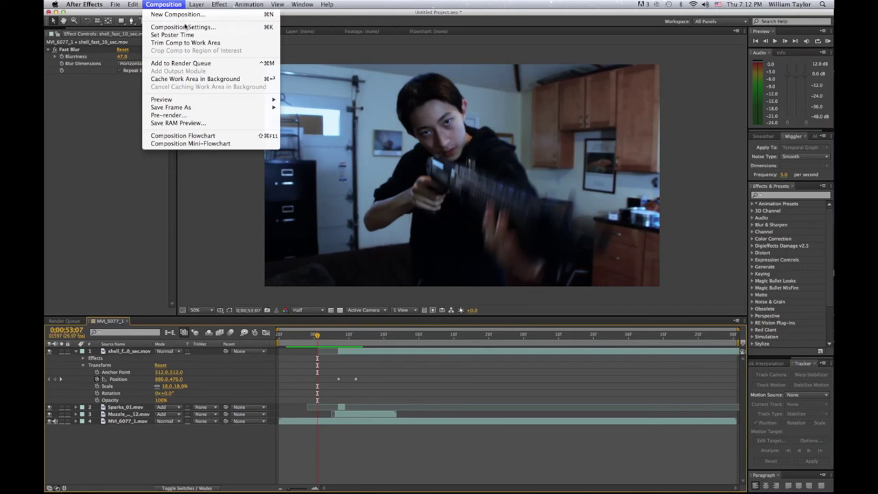
click(187, 63)
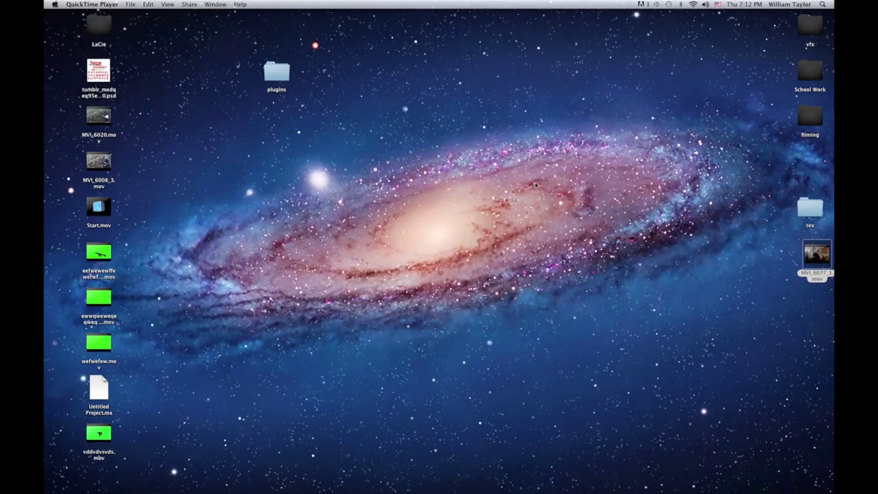
- Launch Final Cut Pro from the Dock to open the Vfx Test project
mouse_move(564, 480)
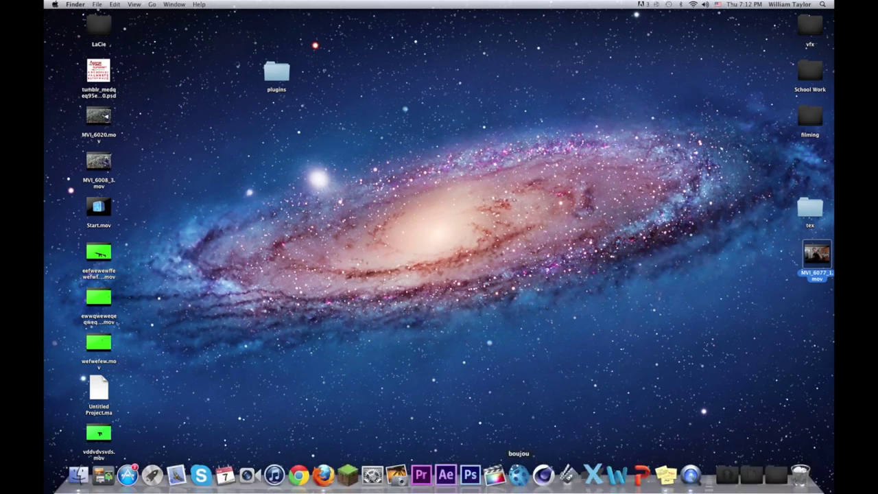
click(501, 490)
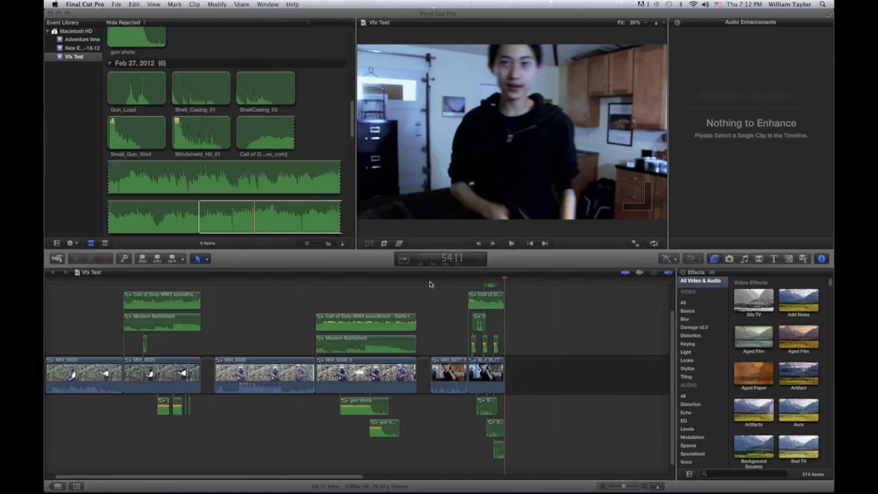
click(431, 281)
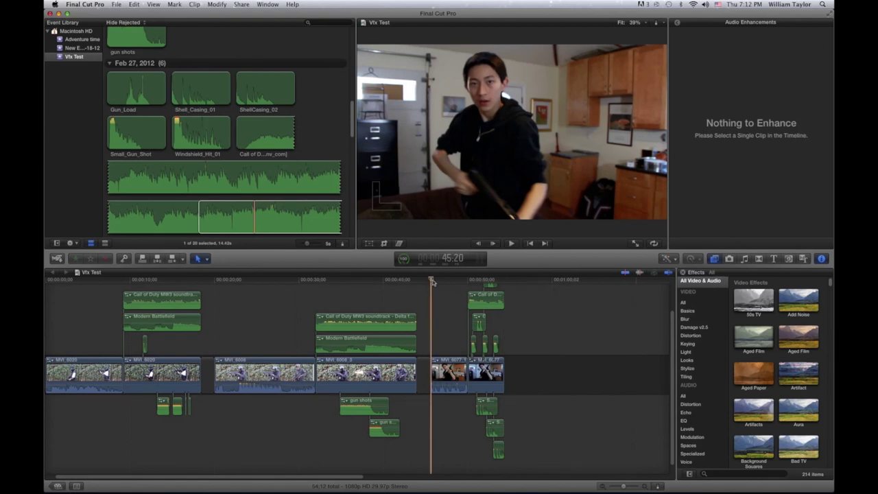
click(436, 282)
drag(436, 282, 467, 284)
key(XF86AudioRaiseVolume)
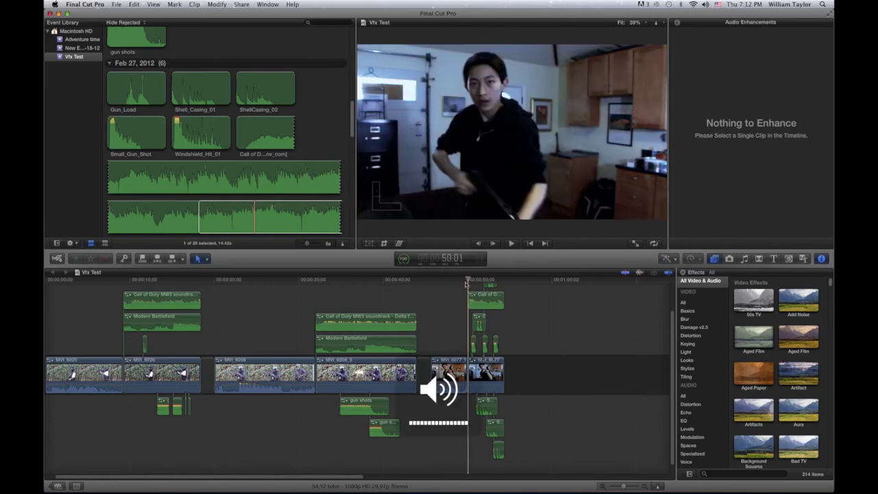
key(XF86AudioLowerVolume)
key(XF86AudioLowerVolume)
key(XF86AudioRaiseVolume)
key(XF86AudioRaiseVolume)
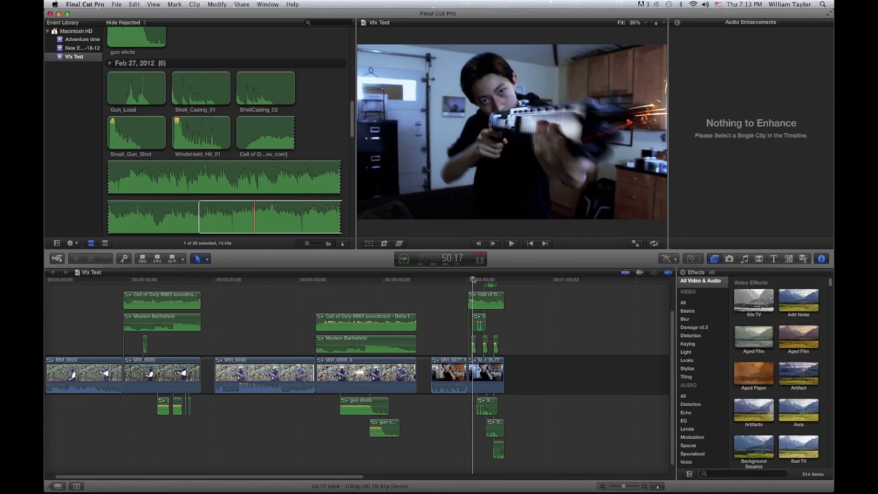
key(Right)
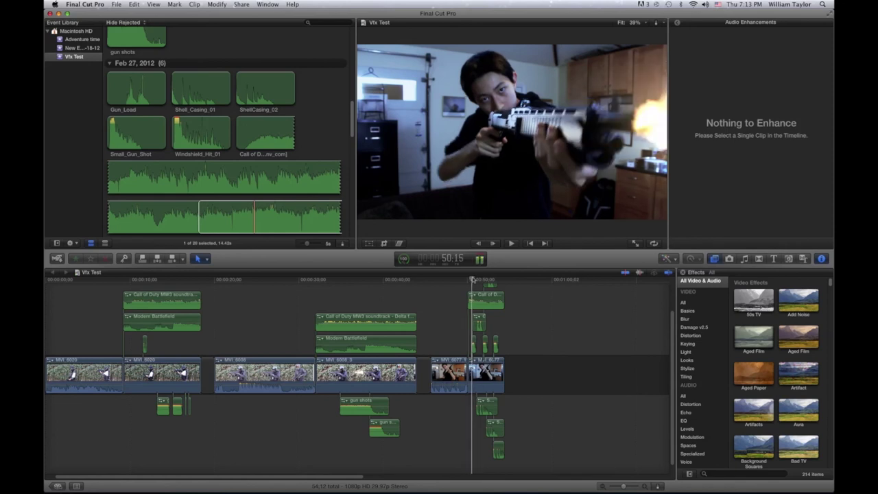
key(Right)
key(Right)
key(Right)
key(Right)
key(Right)
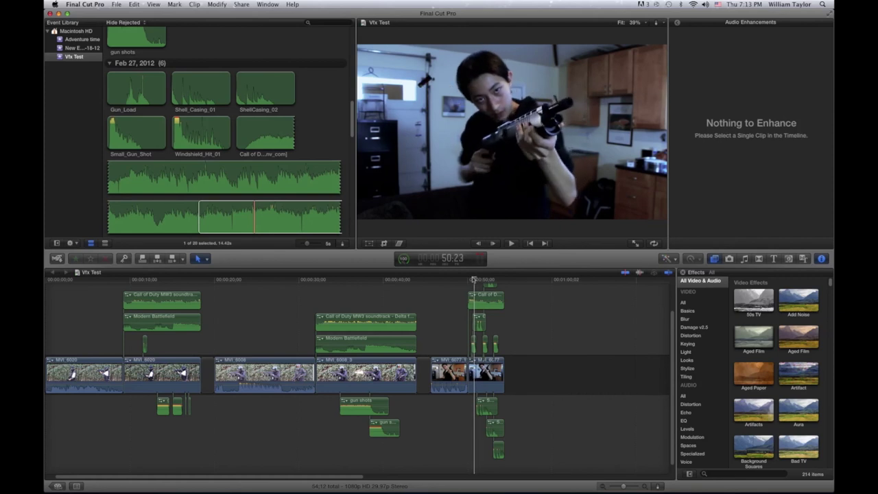
key(Right)
key(Right)
key(Right)
key(Right)
key(Right)
key(Right)
key(Right)
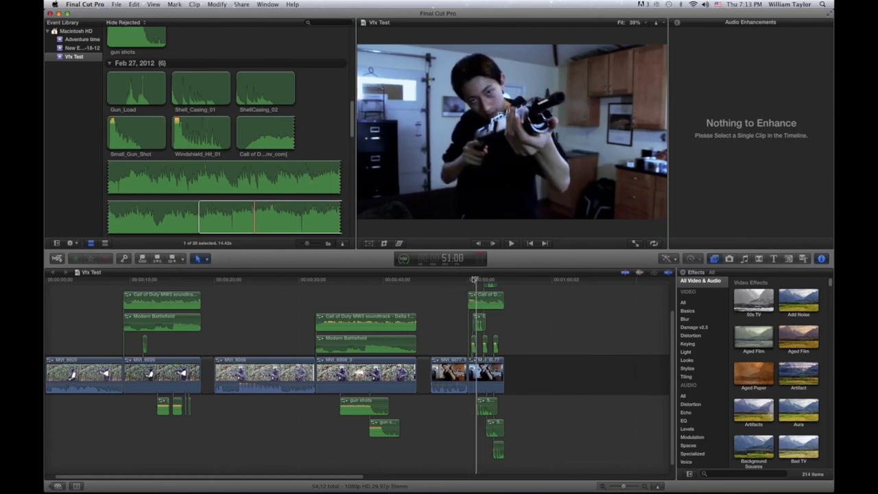
key(Right)
key(Right)
key(Right)
key(Right)
key(Right)
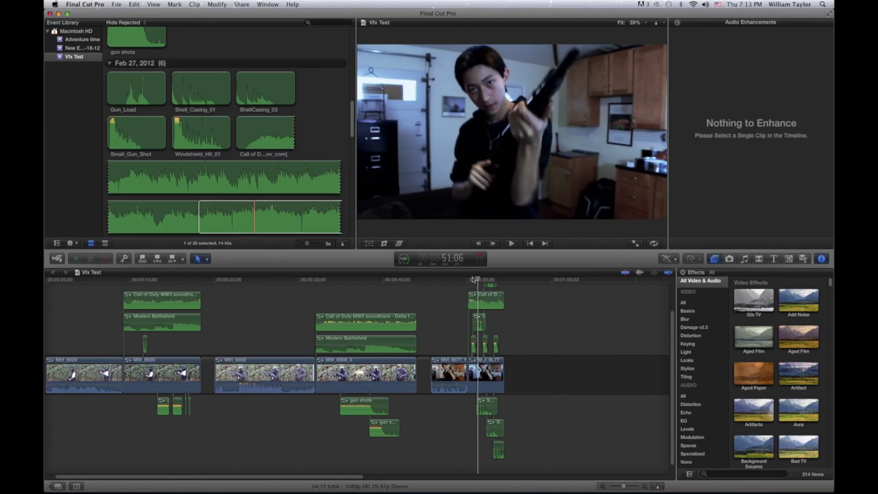
key(Left)
key(Left)
key(Left)
key(Left)
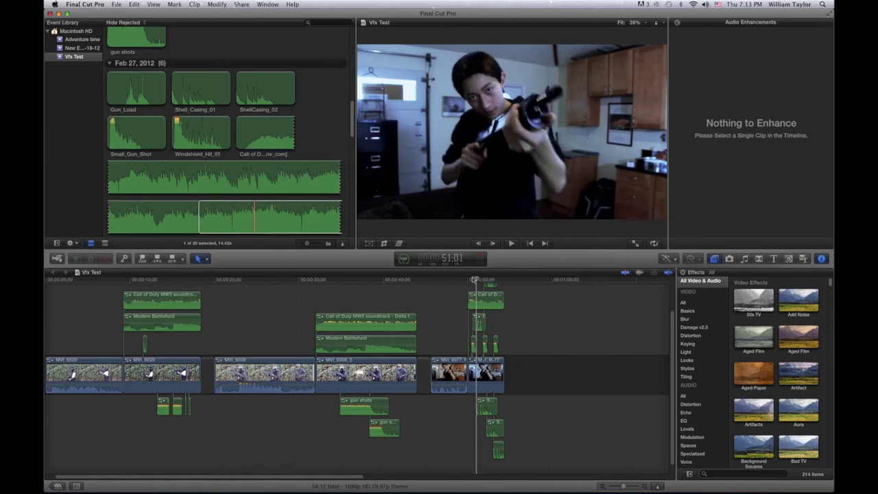
key(Left)
key(Left)
key(Left)
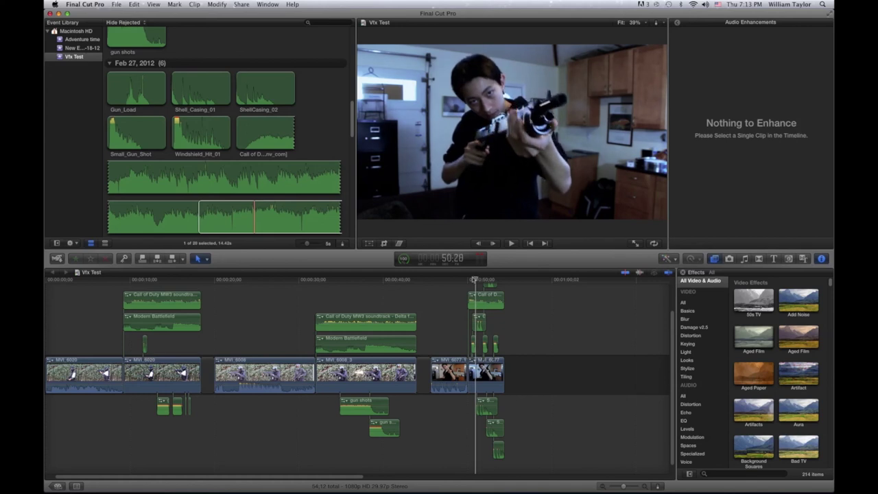
drag(474, 280, 469, 281)
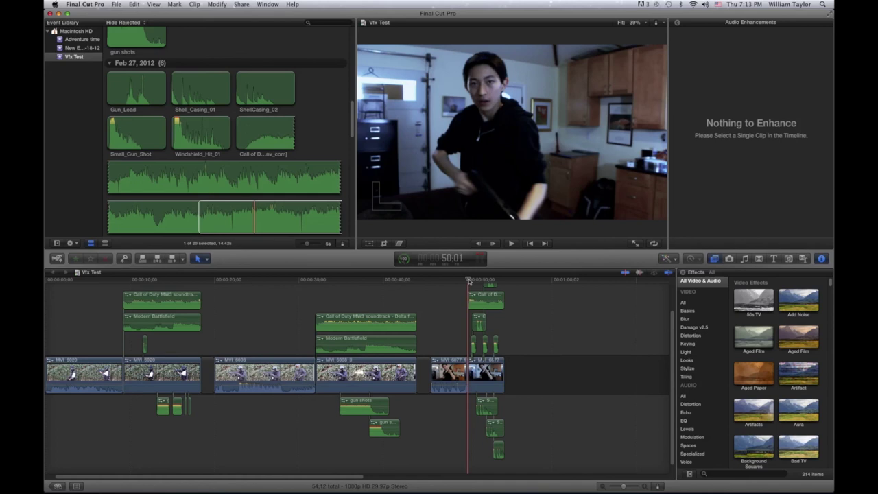
key(space)
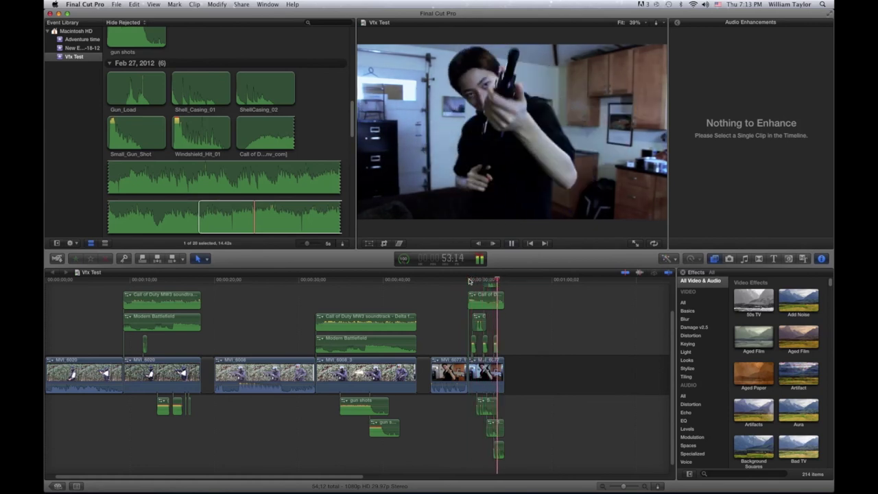
key(space)
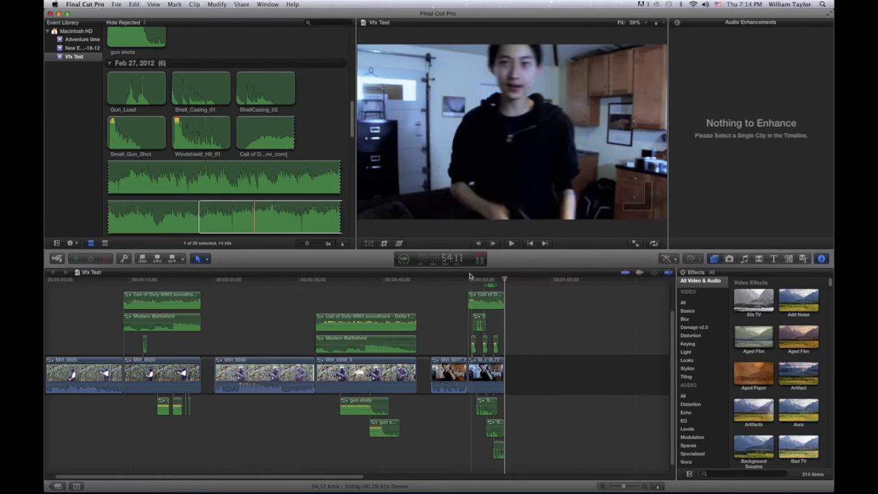
- Move the playhead to 50:01 at the start of the MVI_6077 clip
click(468, 282)
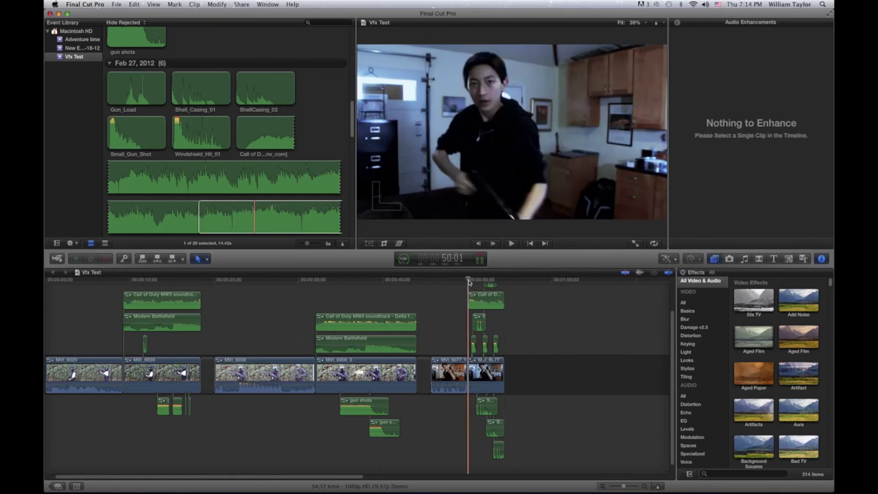